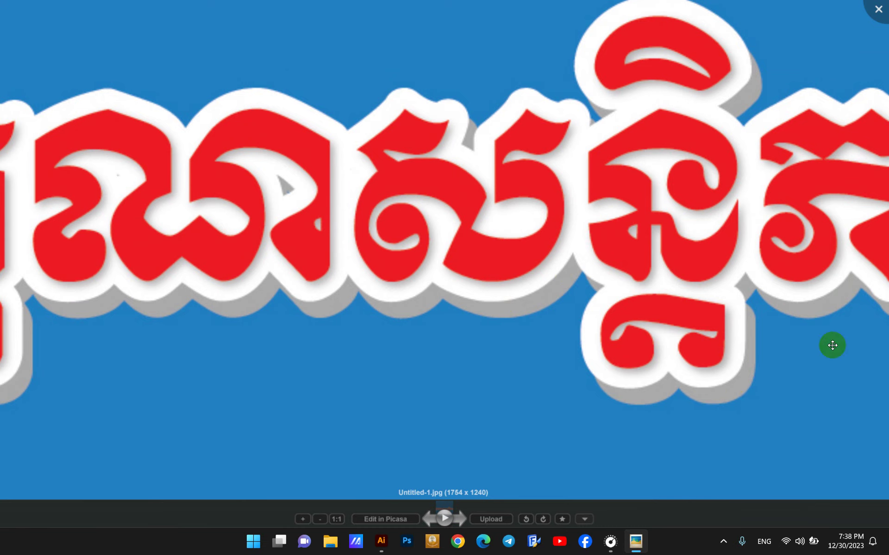
Examine the lettering's outline and shadow layers in Untitled-1.jpg up close, and close the image viewer.
{"action": "scroll", "coordinate": [500, 185], "scroll_direction": "down", "scroll_amount": 3}
{"action": "scroll", "coordinate": [431, 203], "scroll_direction": "up", "scroll_amount": 3}
{"action": "scroll", "coordinate": [458, 185], "scroll_direction": "up", "scroll_amount": 1}
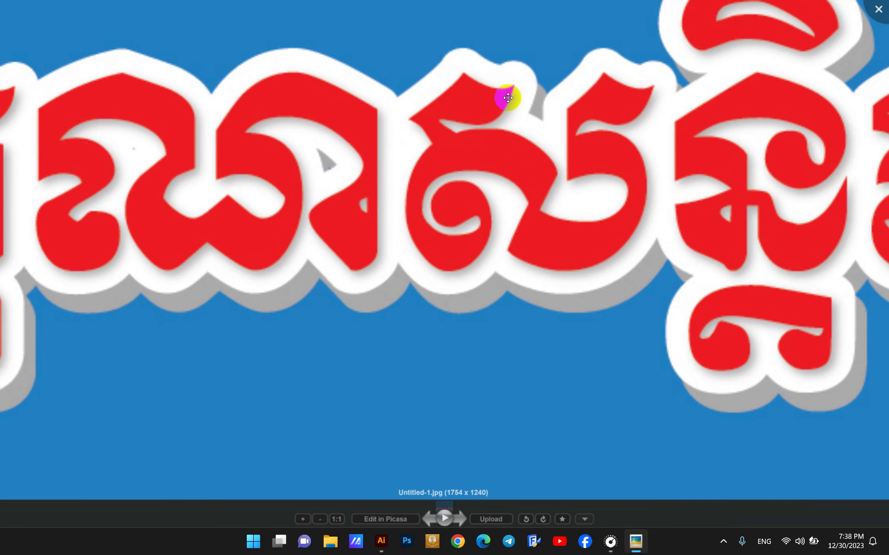
{"action": "scroll", "coordinate": [454, 189], "scroll_direction": "down", "scroll_amount": 5}
{"action": "scroll", "coordinate": [459, 186], "scroll_direction": "down", "scroll_amount": 3}
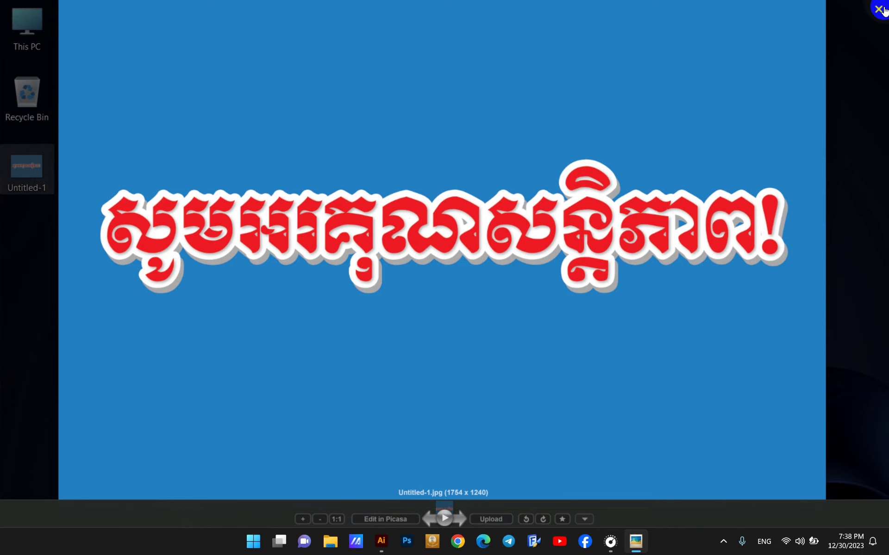
{"action": "left_click", "coordinate": [879, 10]}
{"action": "right_click", "coordinate": [333, 126]}
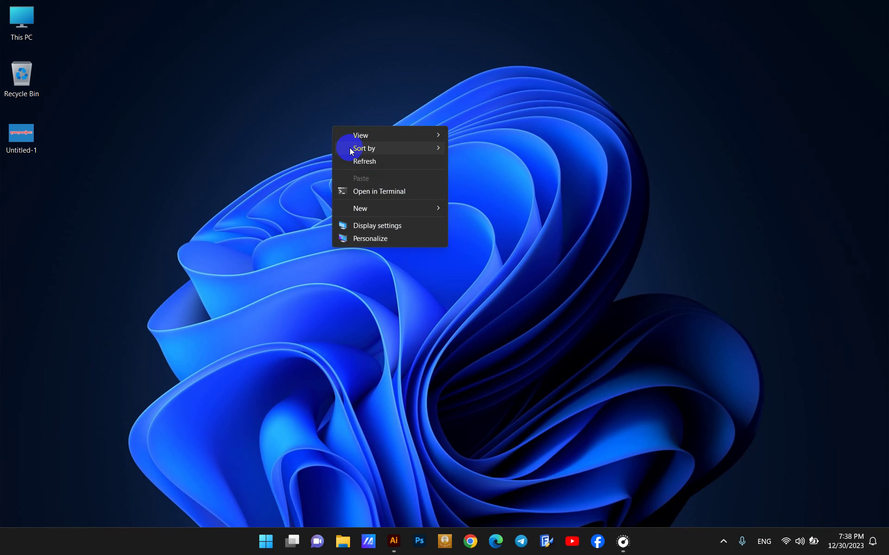
{"action": "left_click", "coordinate": [354, 162]}
{"action": "right_click", "coordinate": [244, 106]}
{"action": "left_click", "coordinate": [270, 141]}
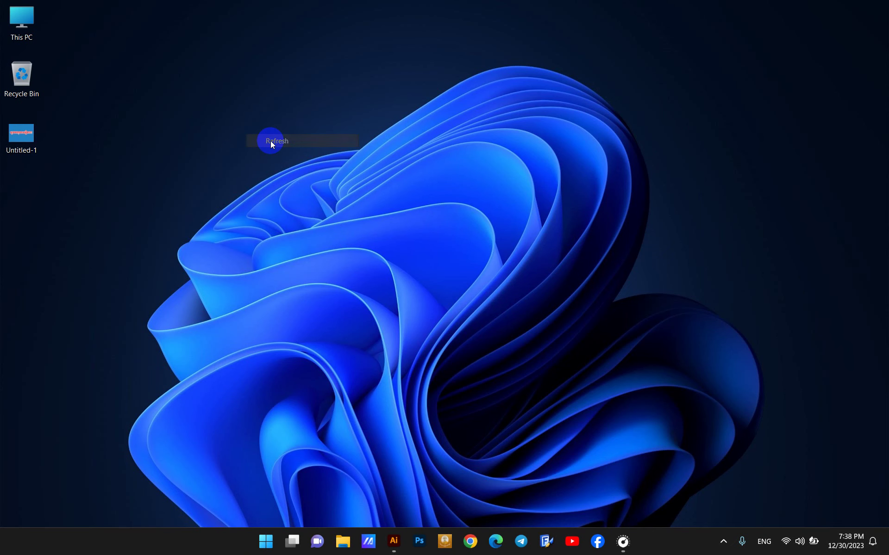
{"action": "left_click", "coordinate": [30, 130]}
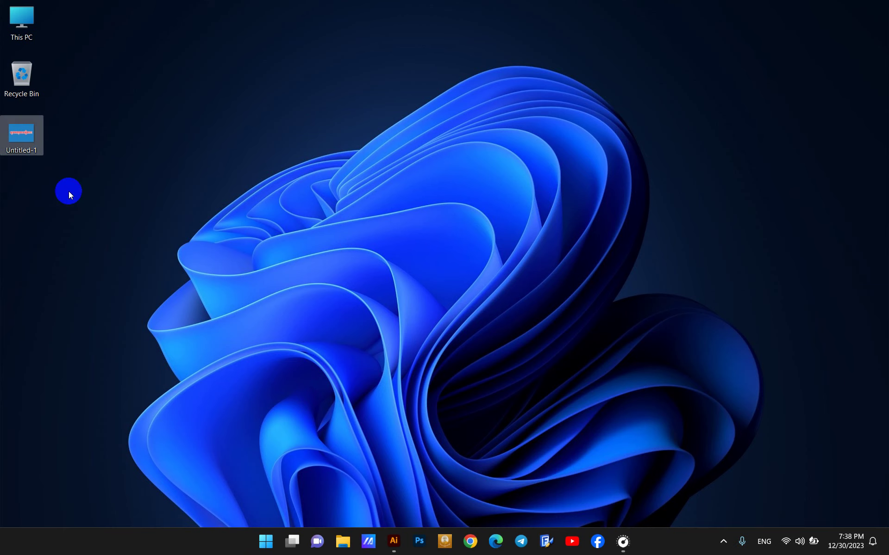
{"action": "left_click", "coordinate": [393, 541]}
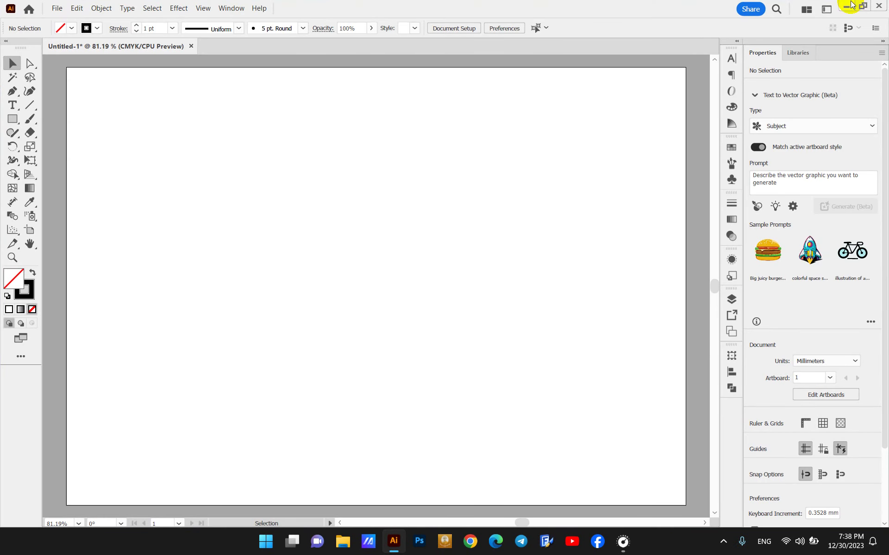
{"action": "left_click", "coordinate": [847, 5]}
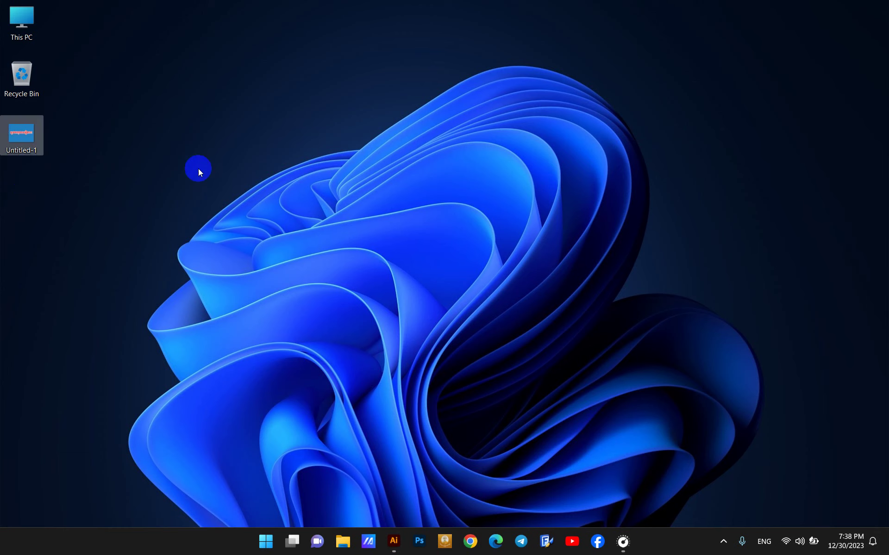
Switch to Illustrator, place the desktop image Untitled-1.jpg, scale it to about 126 × 89 mm and position it just above the artboard.
{"action": "left_click", "coordinate": [393, 541]}
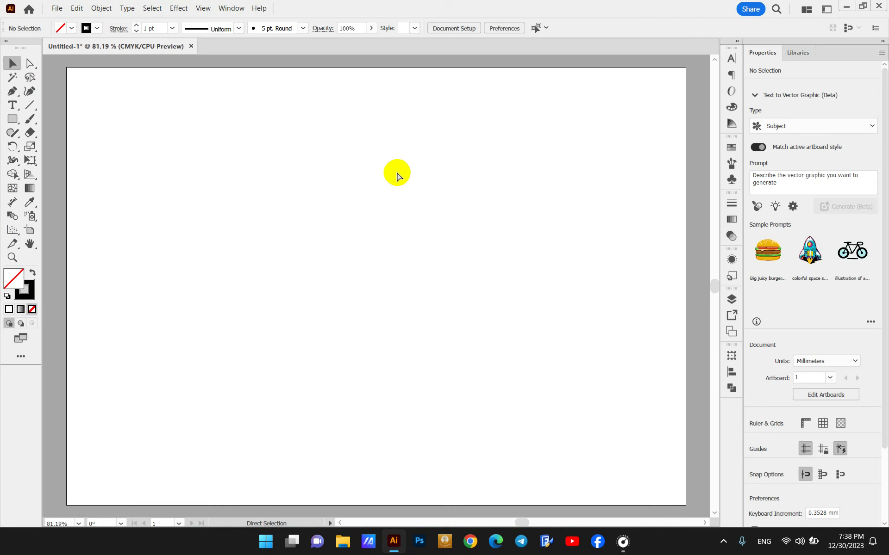
{"action": "left_click_drag", "start_coordinate": [397, 176], "coordinate": [383, 232]}
{"action": "scroll", "coordinate": [383, 232], "scroll_direction": "down", "scroll_amount": 3}
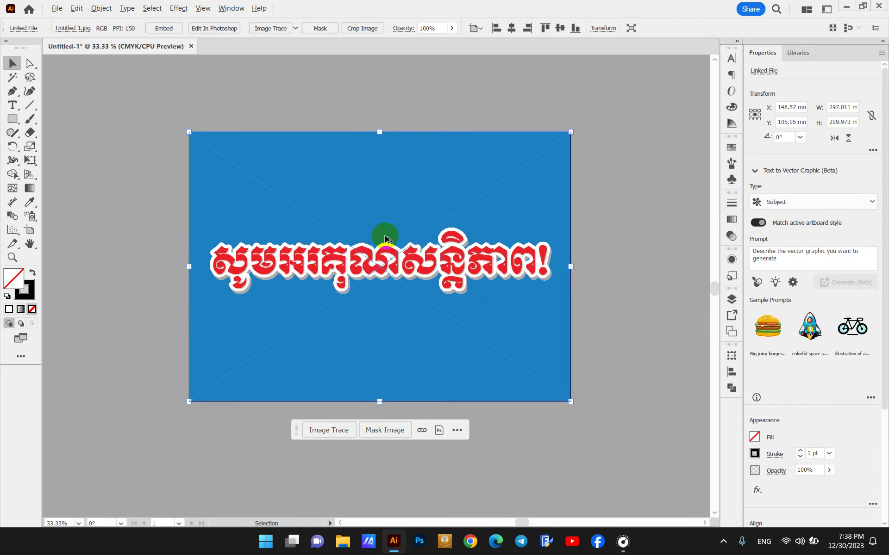
{"action": "left_click_drag", "start_coordinate": [512, 255], "coordinate": [393, 141]}
{"action": "scroll", "coordinate": [393, 141], "scroll_direction": "up", "scroll_amount": 2}
{"action": "scroll", "coordinate": [391, 141], "scroll_direction": "up", "scroll_amount": 1}
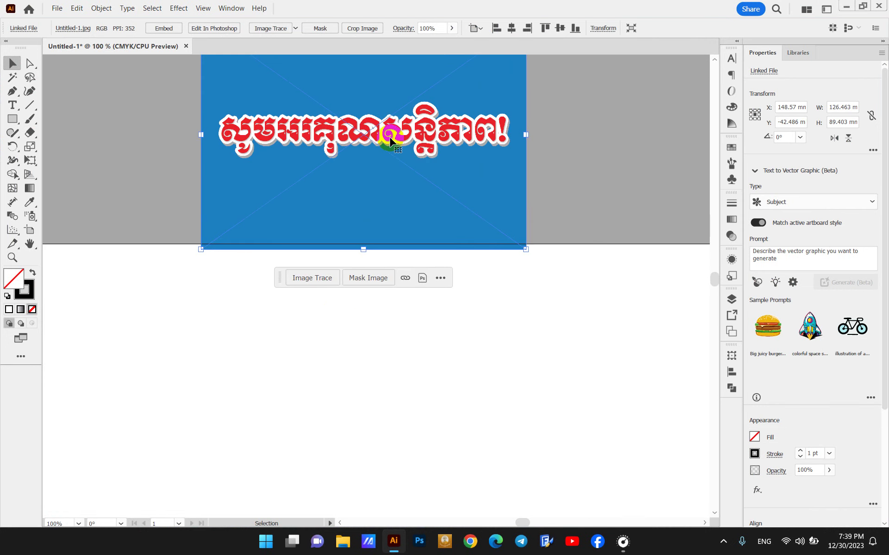
{"action": "scroll", "coordinate": [389, 140], "scroll_direction": "down", "scroll_amount": 2}
{"action": "left_click", "coordinate": [418, 330]}
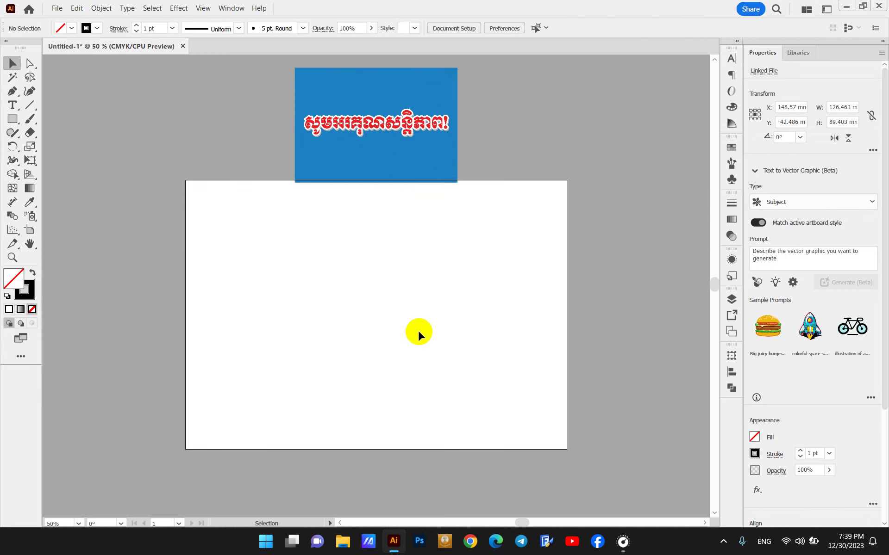
Add the Khmer point text "ព្រះពុទ្ធសាសនា" near the middle of the artboard.
{"action": "scroll", "coordinate": [364, 273], "scroll_direction": "down", "scroll_amount": 1}
{"action": "key", "text": "t"}
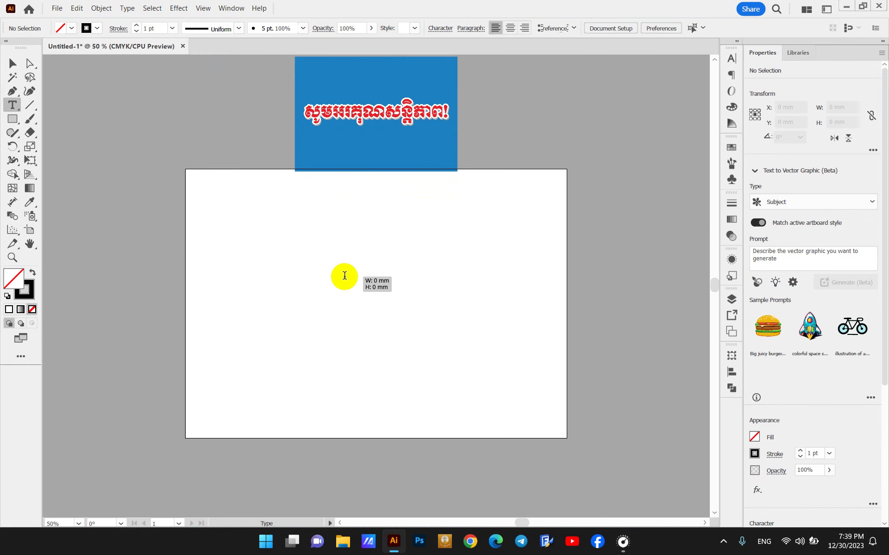
{"action": "left_click", "coordinate": [345, 276]}
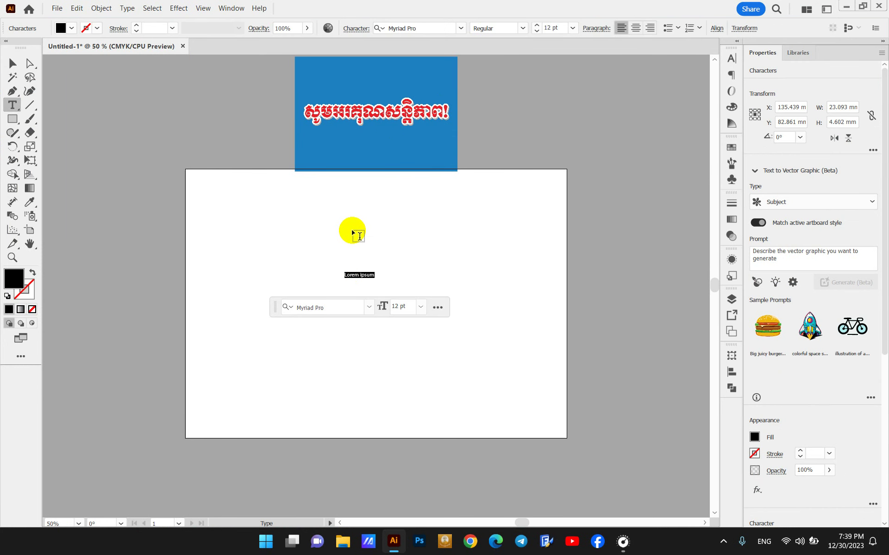
{"action": "key", "text": "alt+shift"}
{"action": "type", "text": "ៗ"}
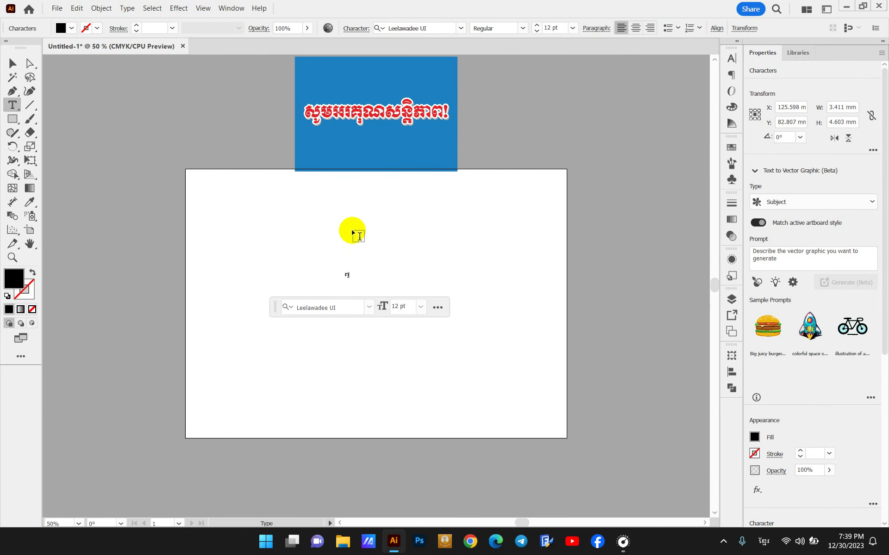
{"action": "type", "text": "្រះពុទ្ធសាសនា"}
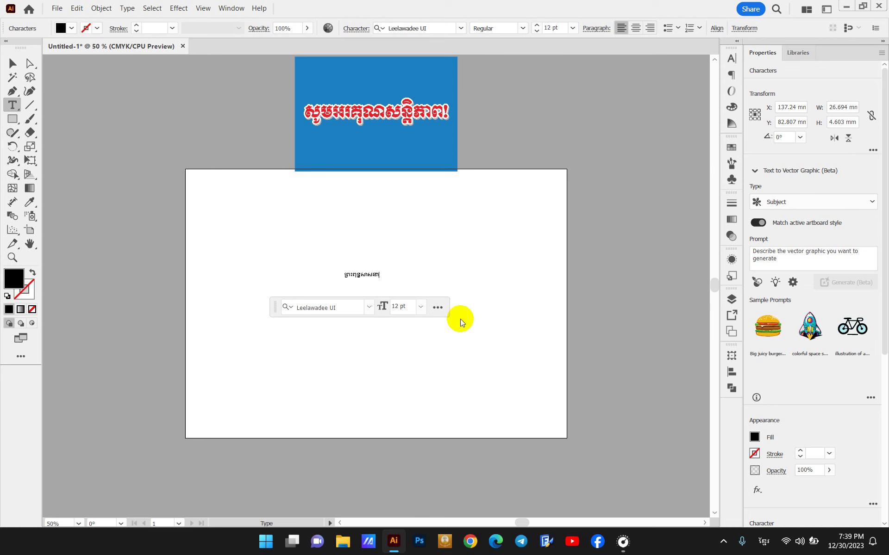
{"action": "left_click", "coordinate": [12, 63]}
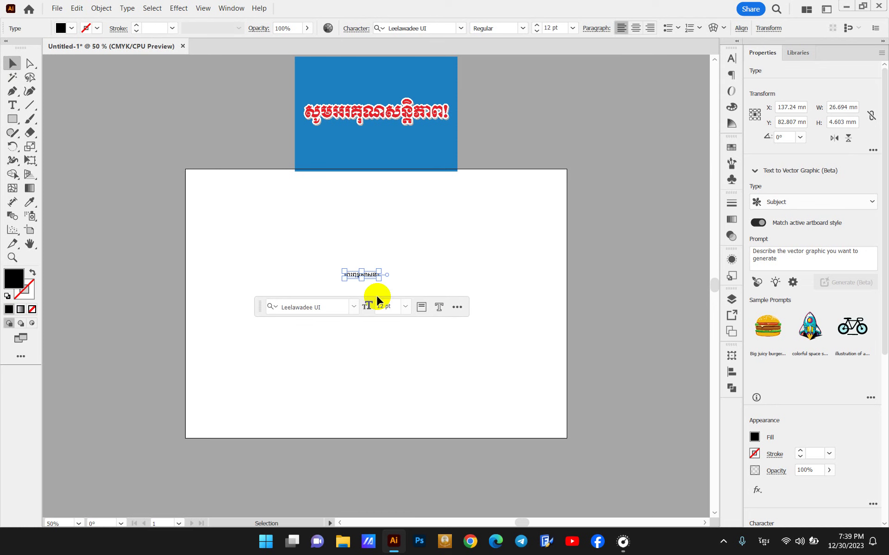
Enlarge the Khmer text to about 97 pt and set its font to Khmer Chhay Round 1.
{"action": "left_click_drag", "start_coordinate": [378, 277], "coordinate": [500, 301]}
{"action": "left_click_drag", "start_coordinate": [439, 278], "coordinate": [439, 308]}
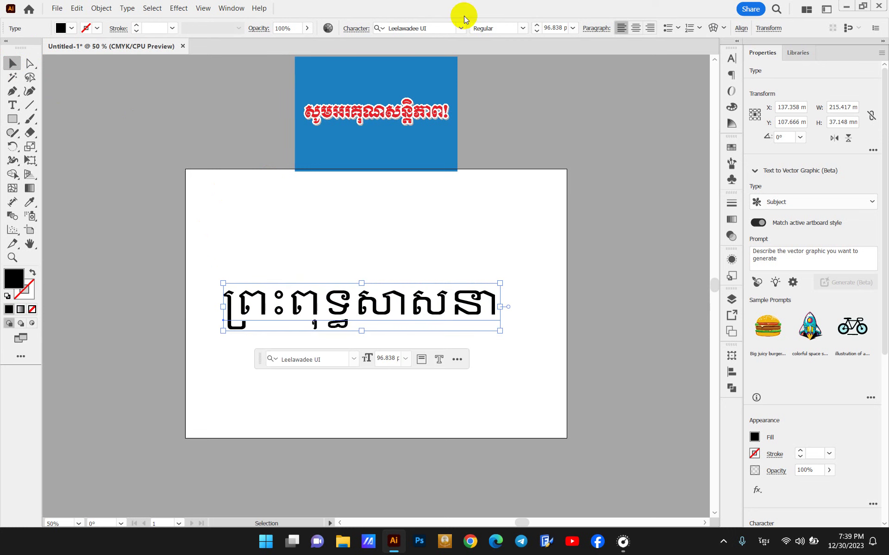
{"action": "left_click", "coordinate": [433, 27]}
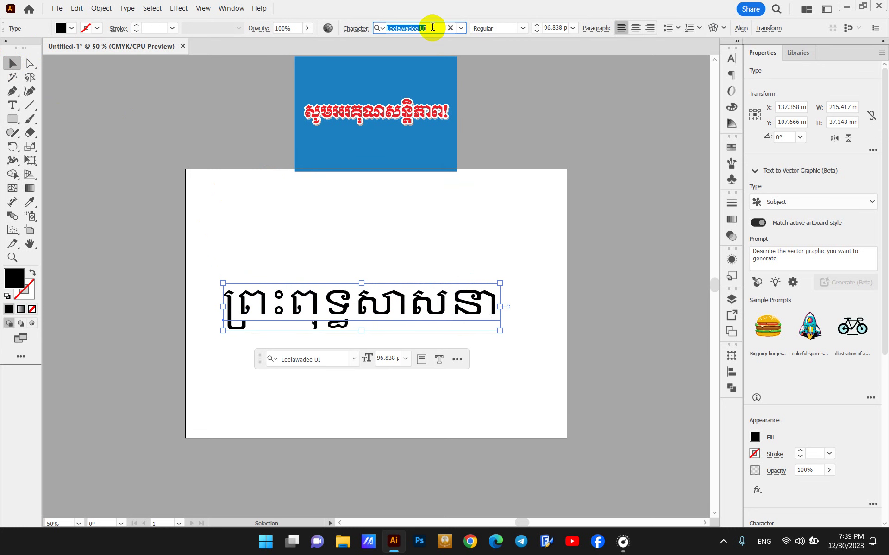
{"action": "type", "text": "khmer"}
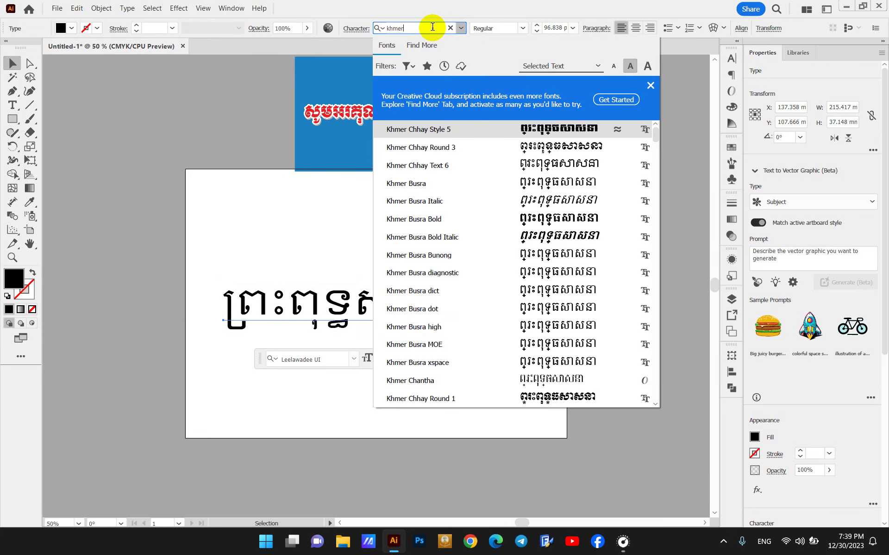
{"action": "type", "text": " chh"}
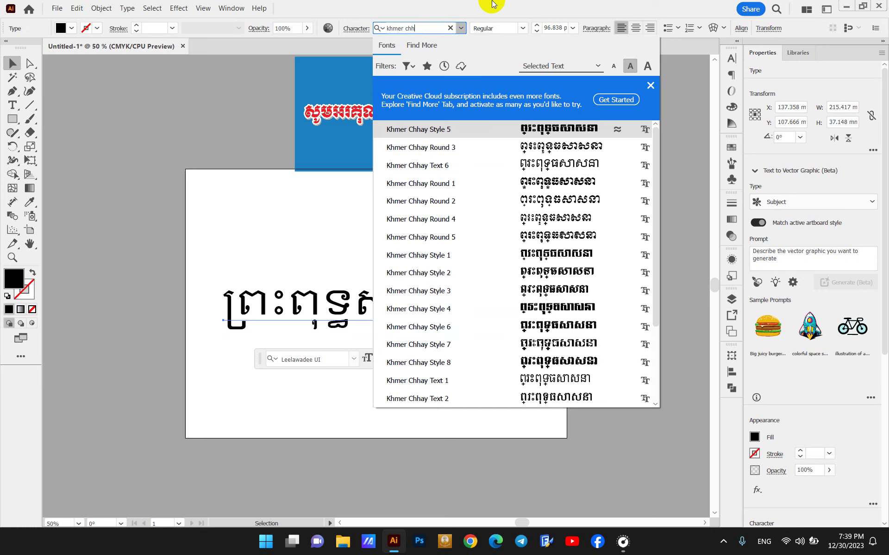
{"action": "left_click", "coordinate": [528, 187]}
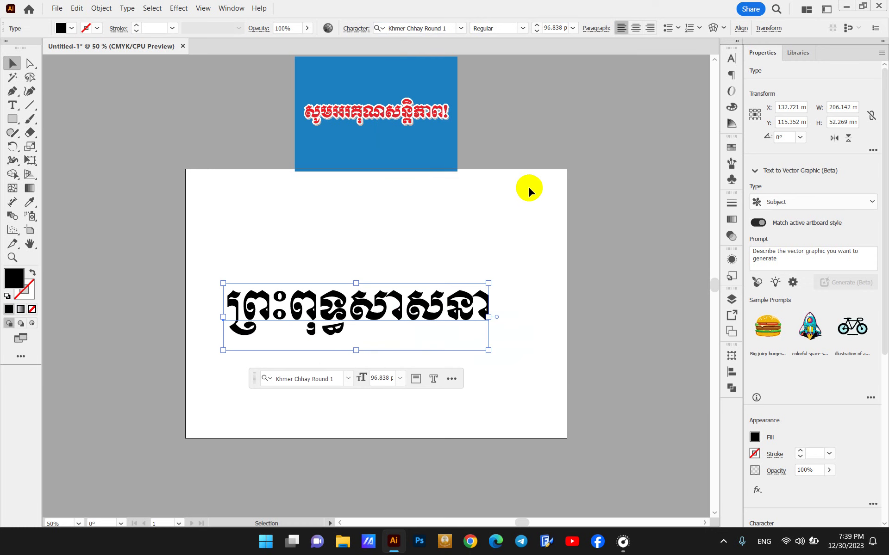
Move the Khmer text up and closer to the artboard's centre, to about X 144 mm, Y 100 mm, and keep it selected.
{"action": "left_click", "coordinate": [368, 139]}
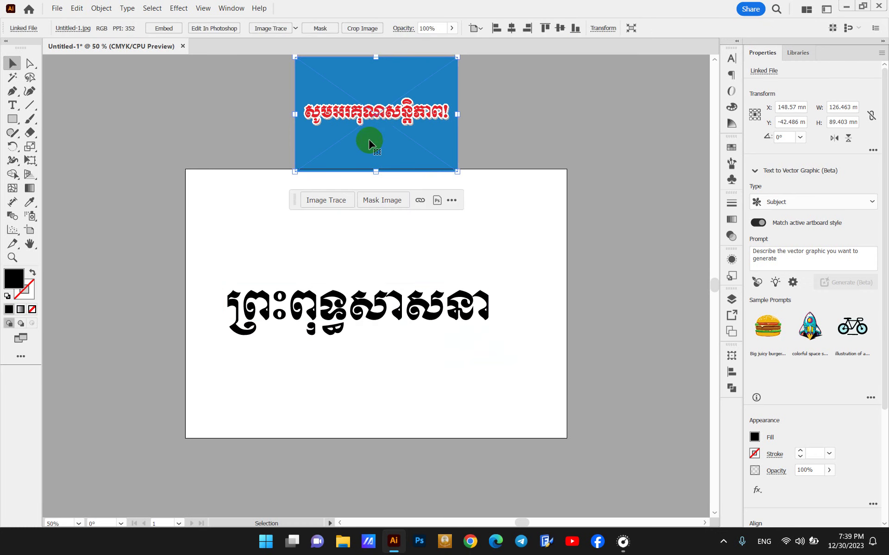
{"action": "left_click_drag", "start_coordinate": [367, 312], "coordinate": [388, 297]}
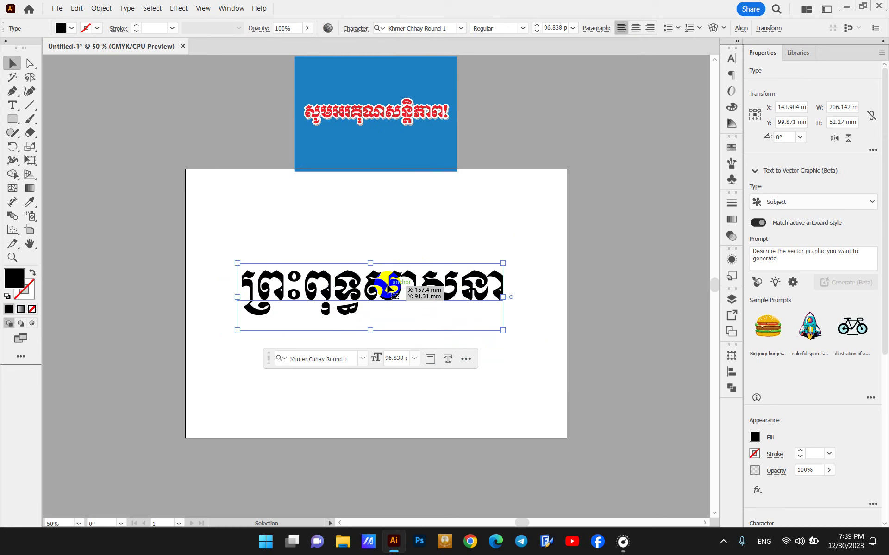
{"action": "scroll", "coordinate": [388, 298], "scroll_direction": "up", "scroll_amount": 1}
{"action": "left_click", "coordinate": [398, 200]}
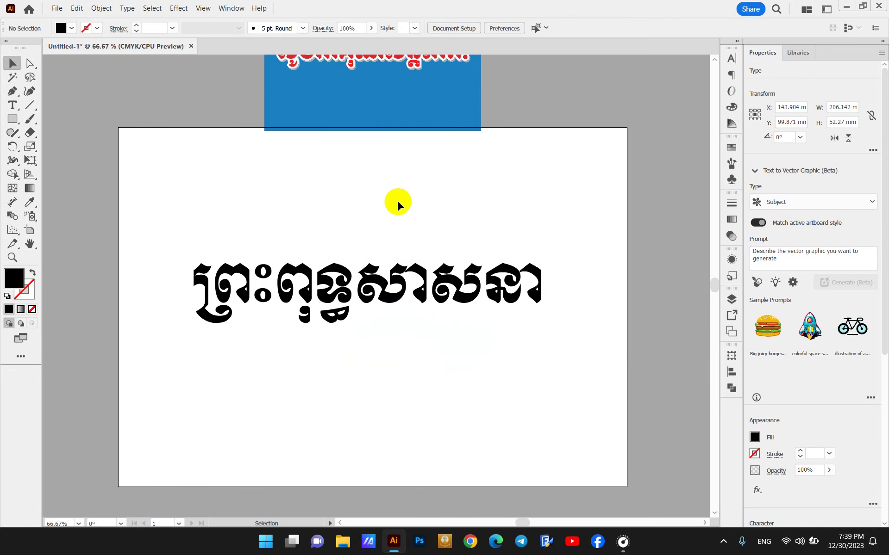
{"action": "left_click_drag", "start_coordinate": [397, 200], "coordinate": [378, 379]}
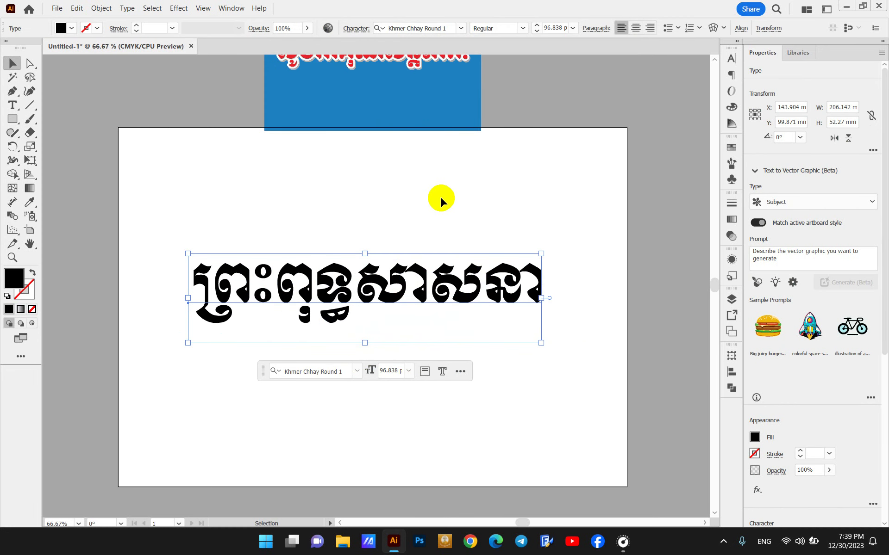
Add a new fill to the Khmer text's appearance and colour it red.
{"action": "left_click", "coordinate": [732, 260]}
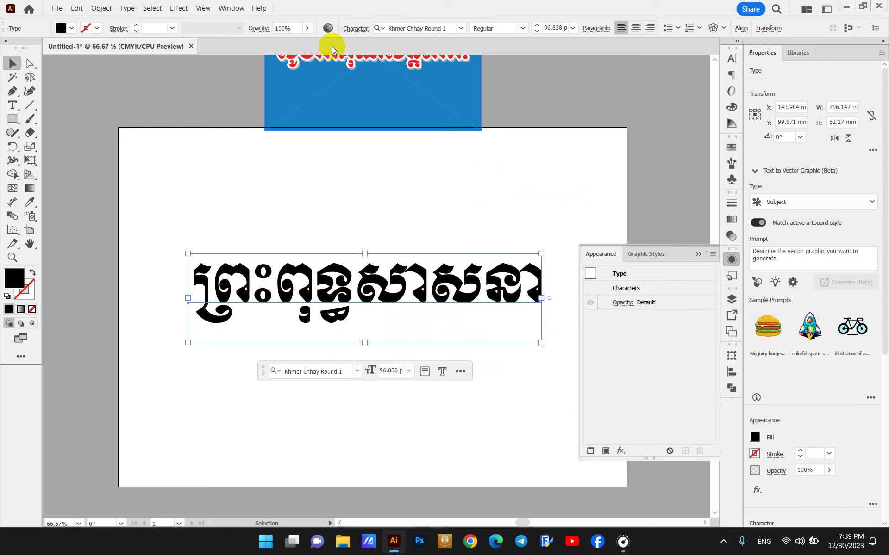
{"action": "left_click", "coordinate": [231, 7]}
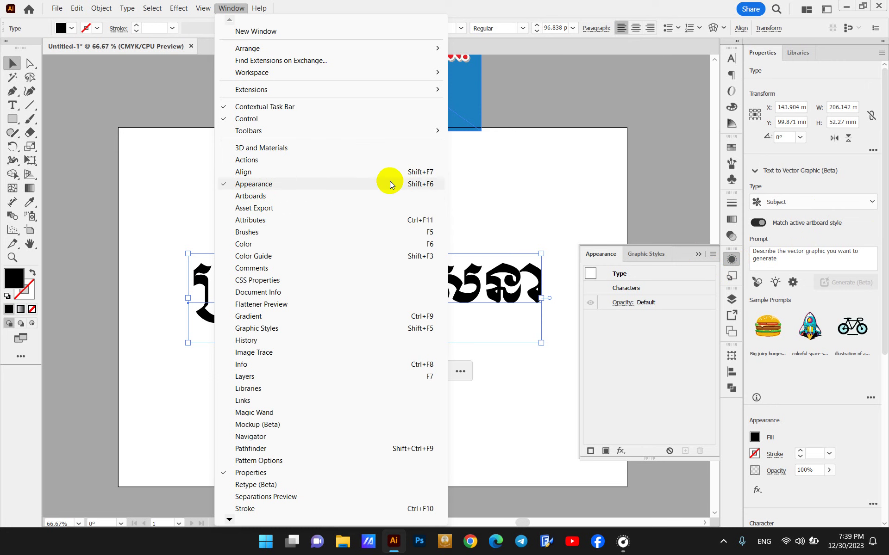
{"action": "left_click", "coordinate": [523, 7]}
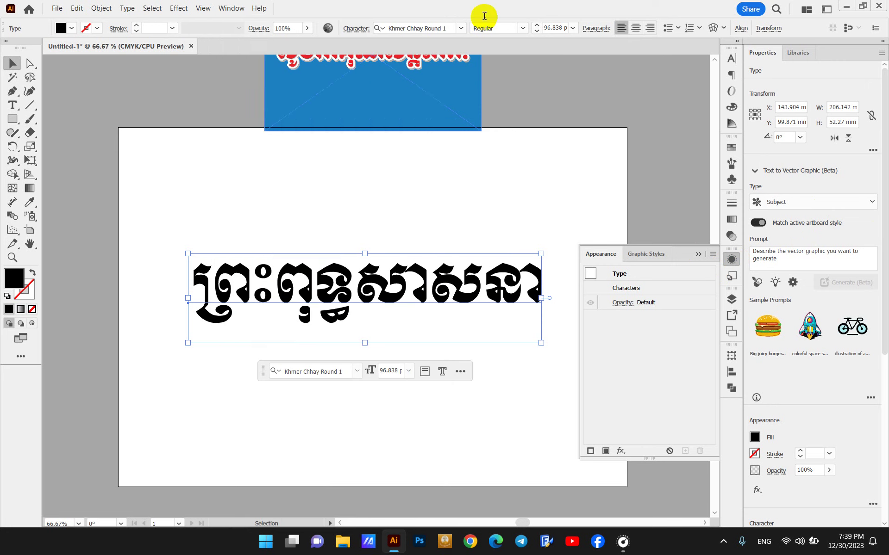
{"action": "left_click", "coordinate": [731, 266]}
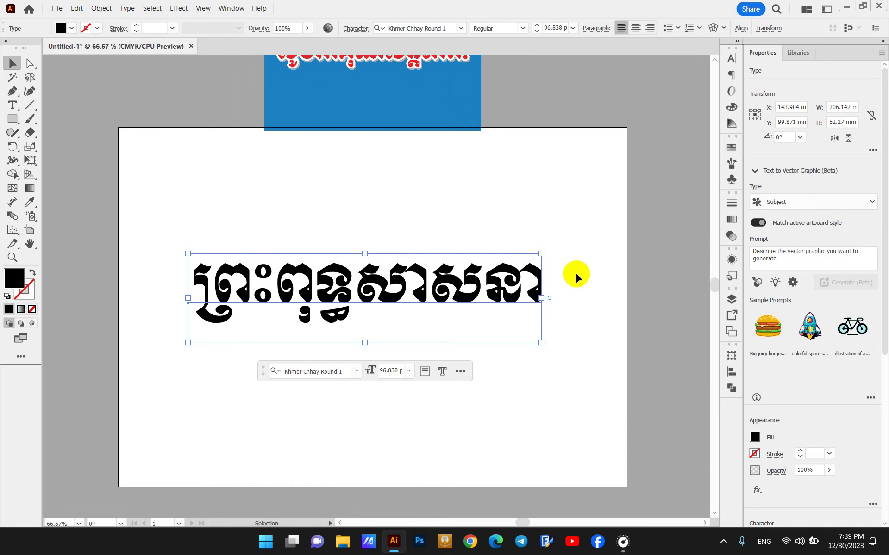
{"action": "left_click", "coordinate": [731, 259]}
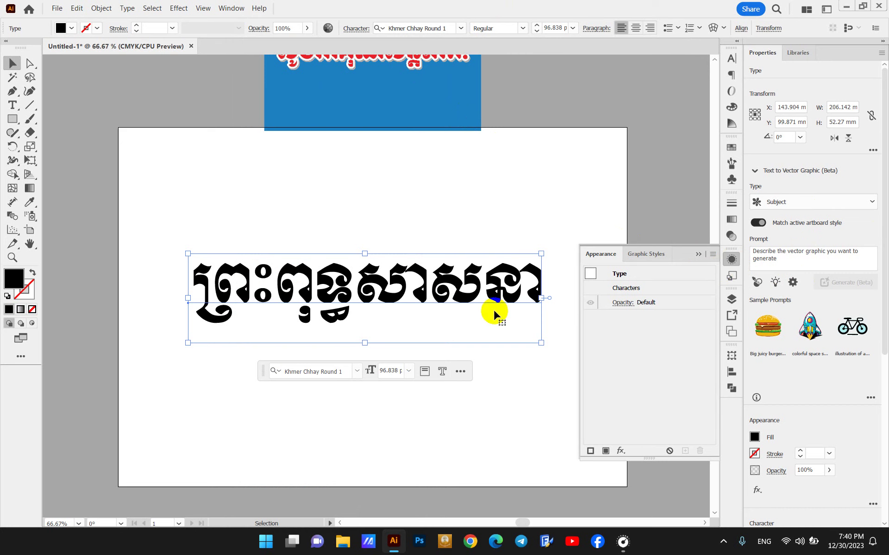
{"action": "left_click", "coordinate": [606, 451]}
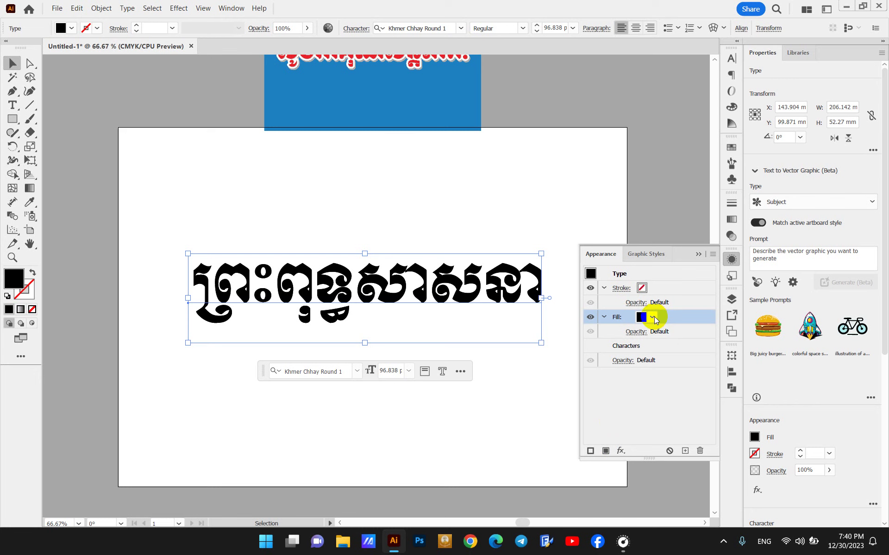
{"action": "left_click", "coordinate": [654, 318]}
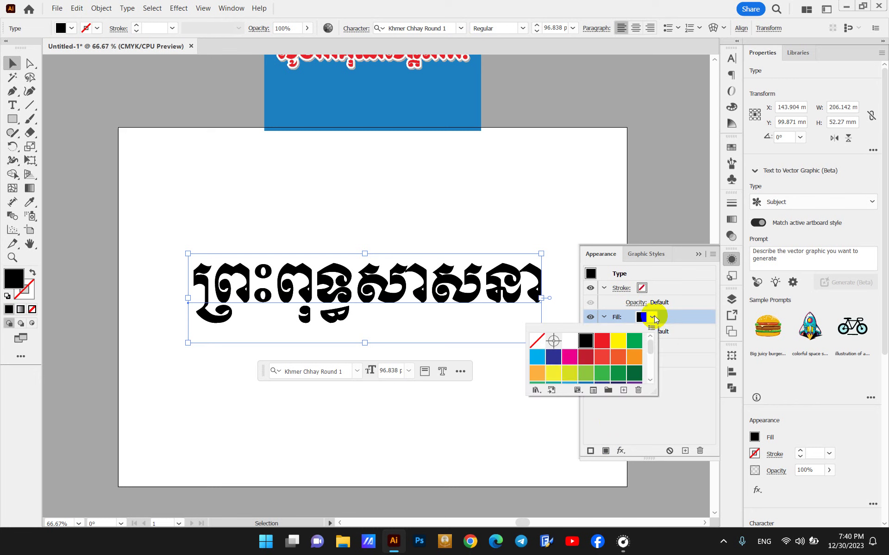
{"action": "left_click", "coordinate": [605, 346]}
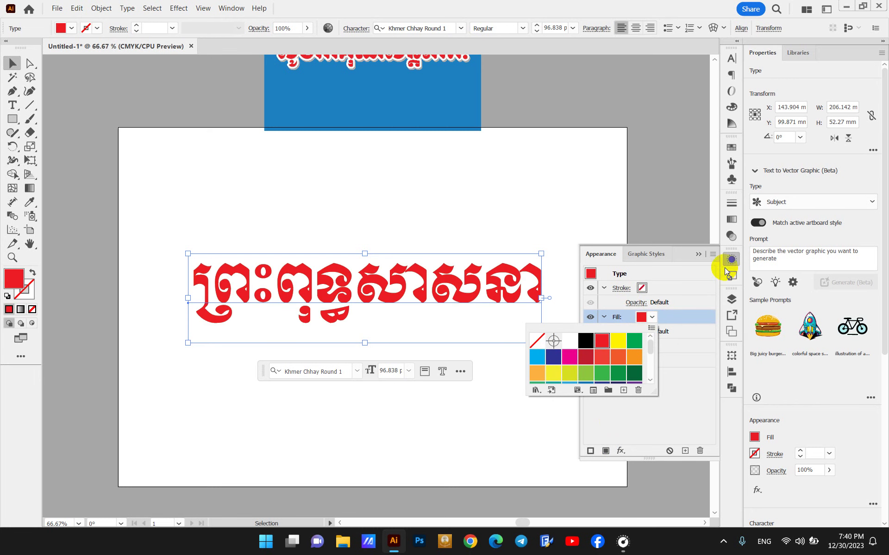
{"action": "left_click", "coordinate": [737, 263]}
Examine the reference image's lettering up close, including its red fill, white outline and grey shadow.
{"action": "scroll", "coordinate": [482, 93], "scroll_direction": "up", "scroll_amount": 3}
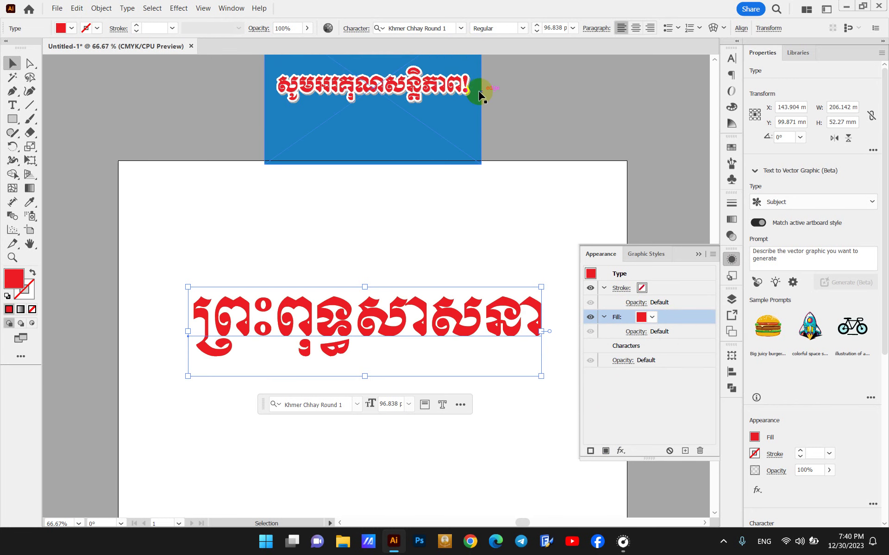
{"action": "scroll", "coordinate": [326, 92], "scroll_direction": "up", "scroll_amount": 7}
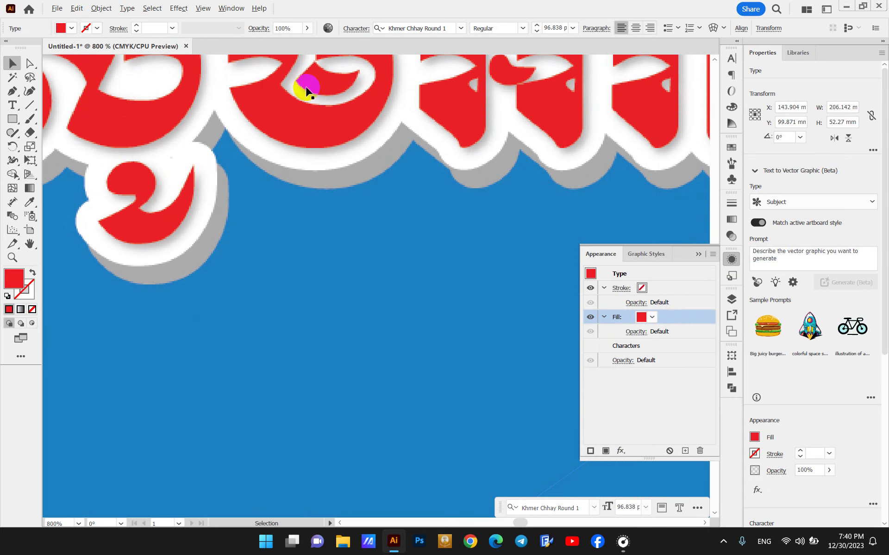
{"action": "scroll", "coordinate": [234, 194], "scroll_direction": "up", "scroll_amount": 2}
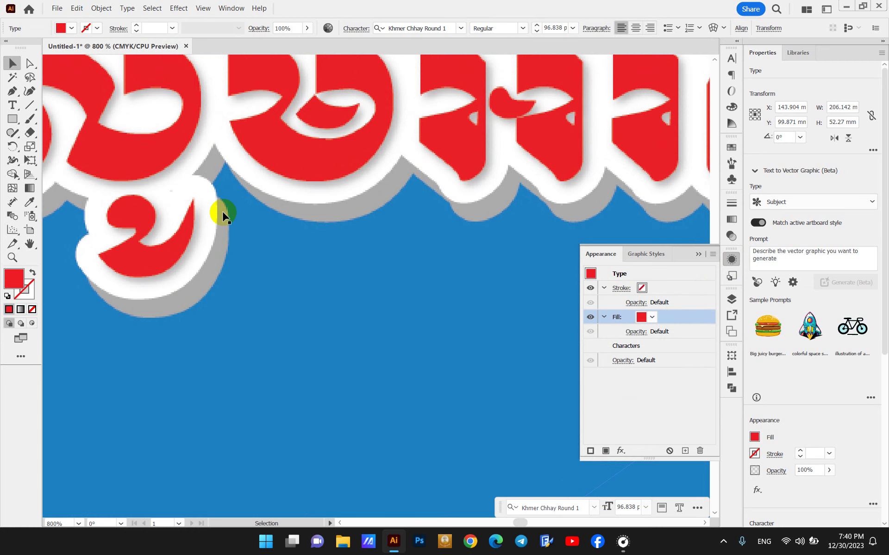
{"action": "scroll", "coordinate": [345, 179], "scroll_direction": "down", "scroll_amount": 5}
{"action": "scroll", "coordinate": [345, 189], "scroll_direction": "down", "scroll_amount": 1}
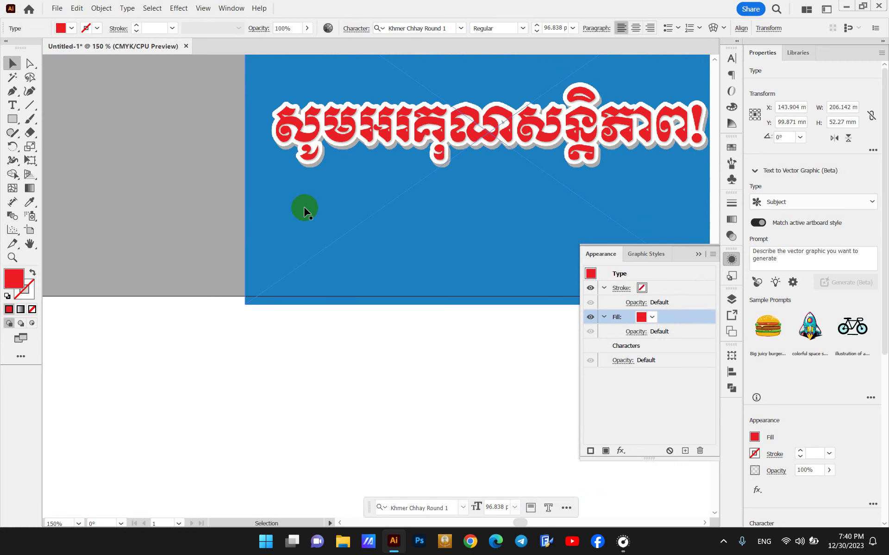
{"action": "scroll", "coordinate": [304, 212], "scroll_direction": "down", "scroll_amount": 2}
{"action": "scroll", "coordinate": [218, 208], "scroll_direction": "down", "scroll_amount": 1}
{"action": "scroll", "coordinate": [345, 256], "scroll_direction": "down", "scroll_amount": 3}
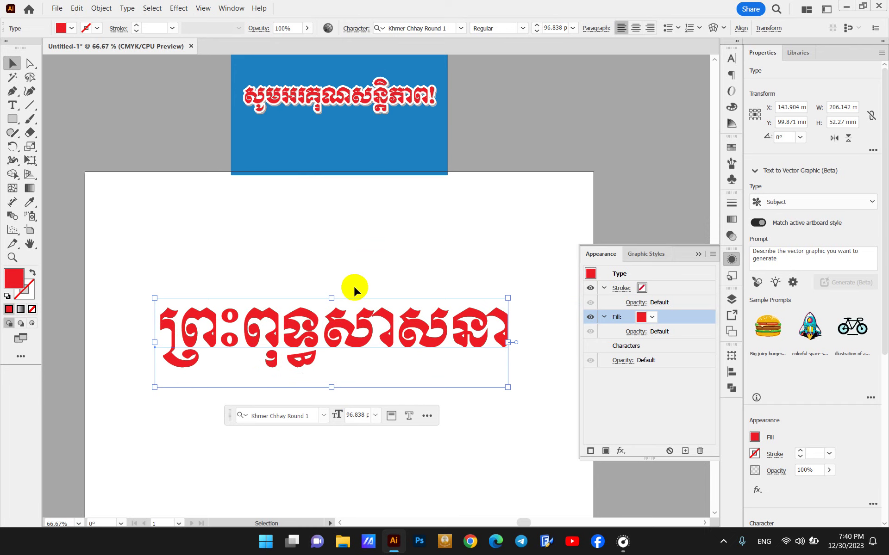
Move the linked reference image up clear of the artboard, to about X 148.6 mm, Y -57.1 mm.
{"action": "left_click", "coordinate": [356, 247]}
{"action": "scroll", "coordinate": [355, 246], "scroll_direction": "down", "scroll_amount": 1}
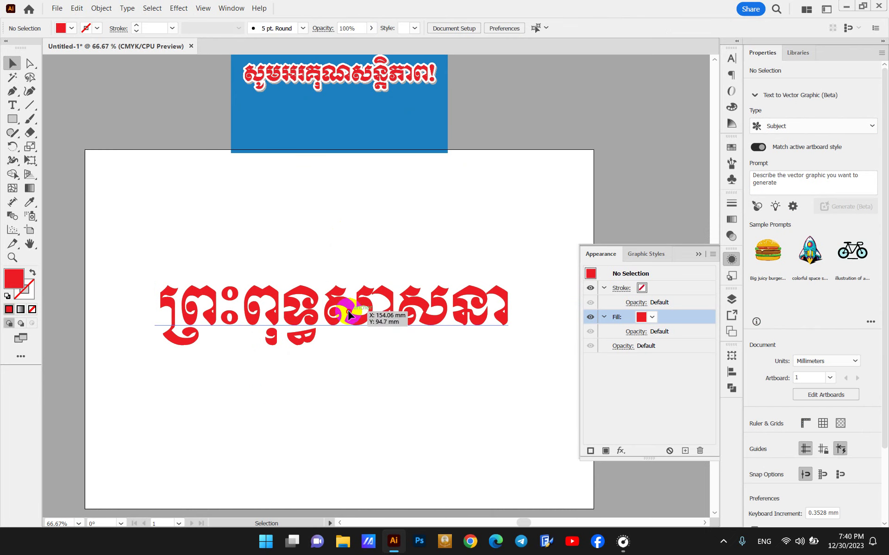
{"action": "left_click", "coordinate": [348, 315]}
{"action": "scroll", "coordinate": [349, 278], "scroll_direction": "down", "scroll_amount": 2}
{"action": "left_click", "coordinate": [354, 233]}
{"action": "scroll", "coordinate": [346, 223], "scroll_direction": "down", "scroll_amount": 2}
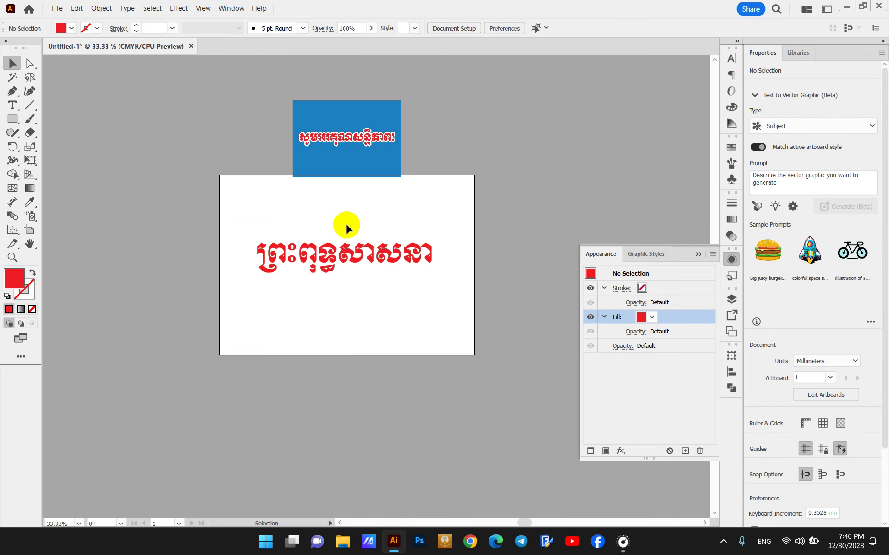
{"action": "left_click", "coordinate": [342, 146]}
{"action": "left_click_drag", "start_coordinate": [343, 146], "coordinate": [343, 134]}
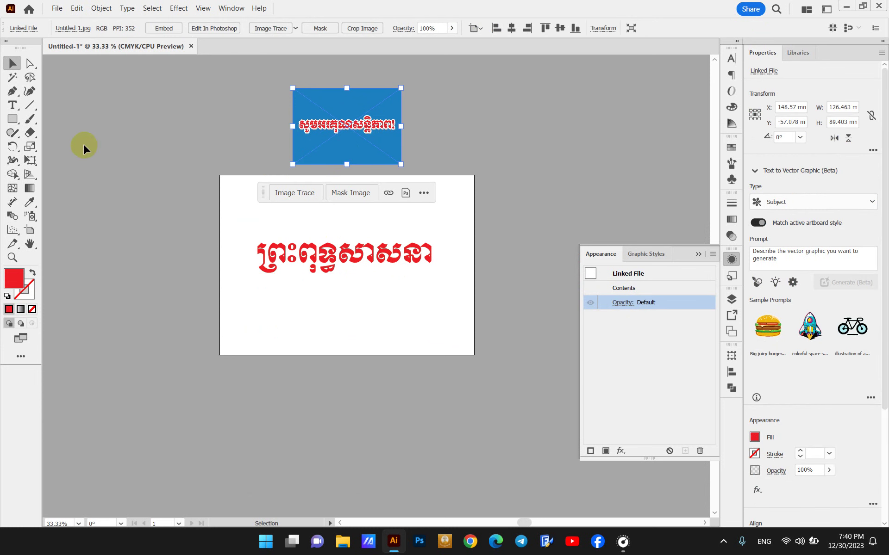
Draw a 297 x 210 mm rectangle covering the whole artboard and fill it with cyan blue.
{"action": "left_click", "coordinate": [13, 119]}
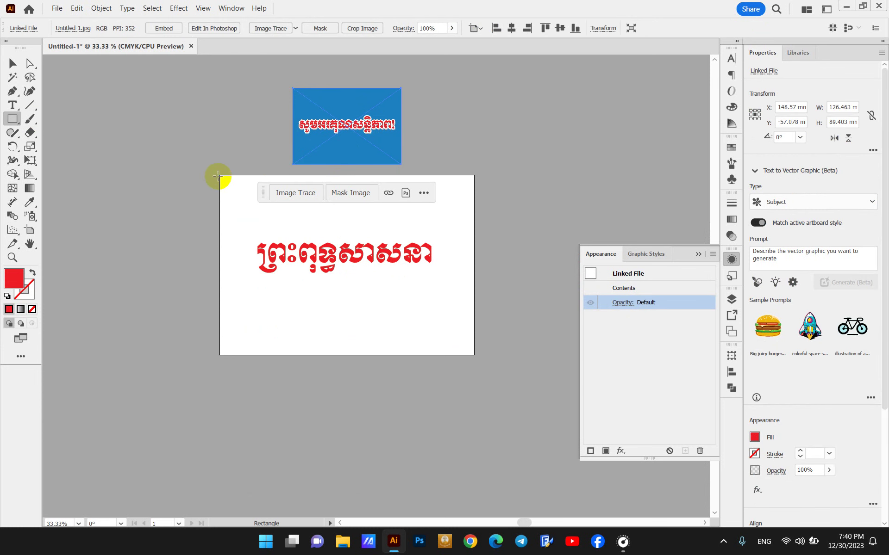
{"action": "left_click_drag", "start_coordinate": [220, 176], "coordinate": [475, 355]}
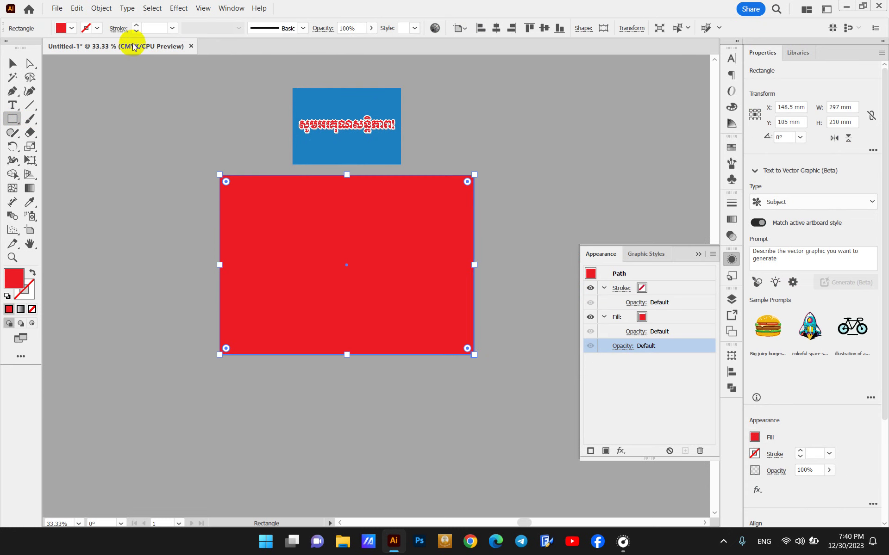
{"action": "left_click", "coordinate": [72, 31]}
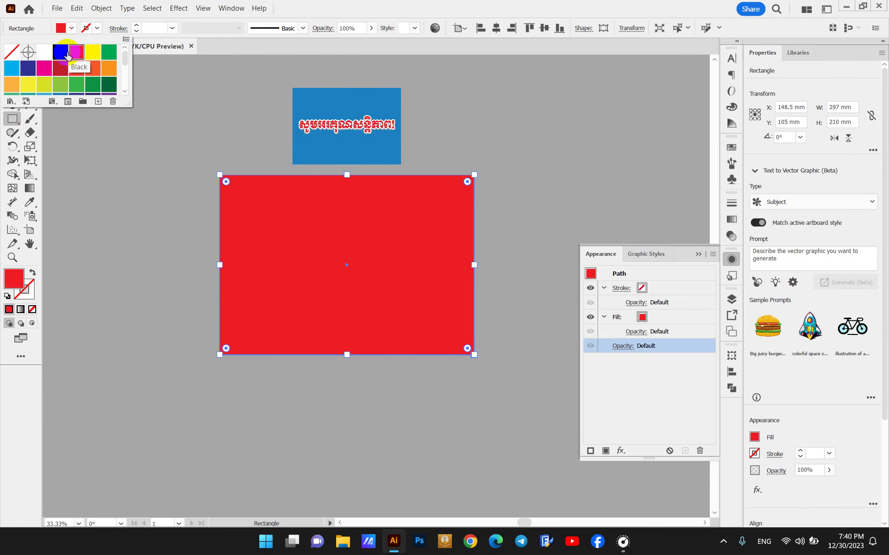
{"action": "left_click", "coordinate": [11, 68]}
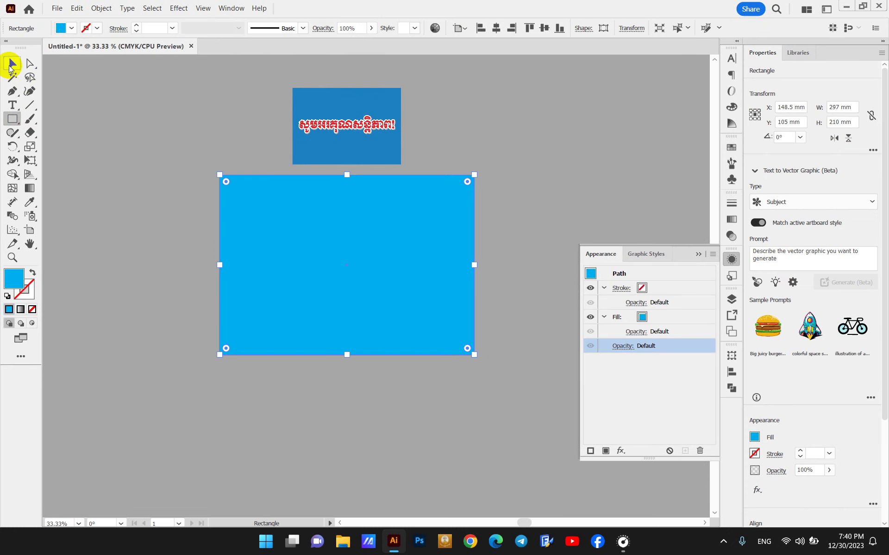
Send the blue rectangle behind the Khmer text and lock it in place.
{"action": "left_click", "coordinate": [10, 66]}
{"action": "key", "text": "ctrl+shift+bracketleft"}
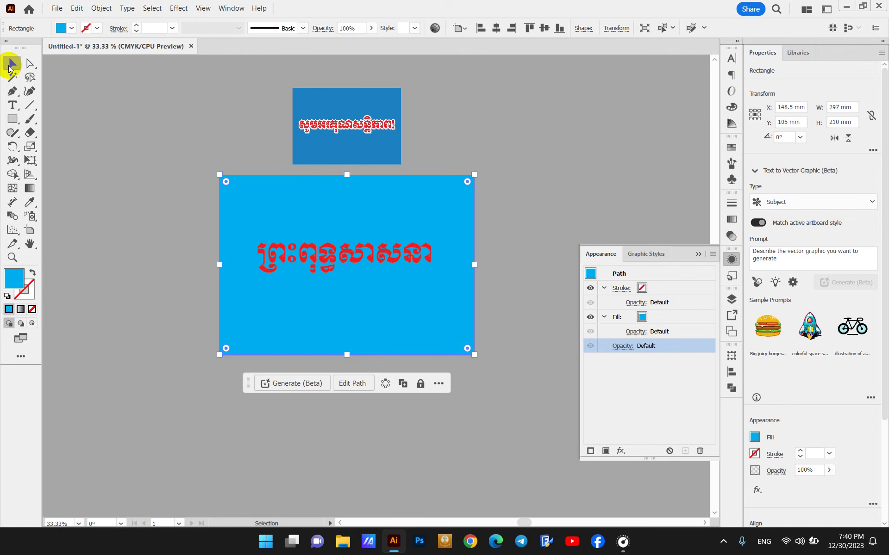
{"action": "left_click", "coordinate": [437, 188]}
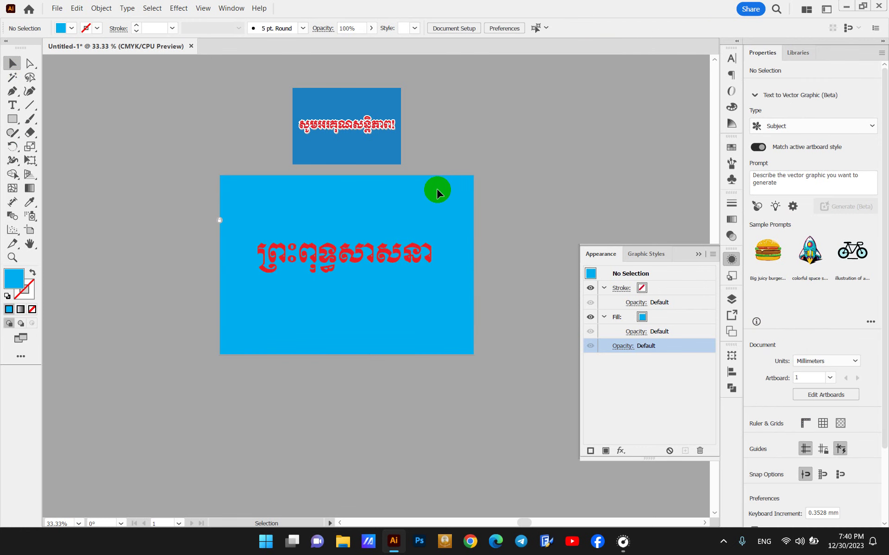
Add a second fill to the Khmer text's appearance and place it beneath the stroke, above the existing fill.
{"action": "scroll", "coordinate": [389, 242], "scroll_direction": "up", "scroll_amount": 2}
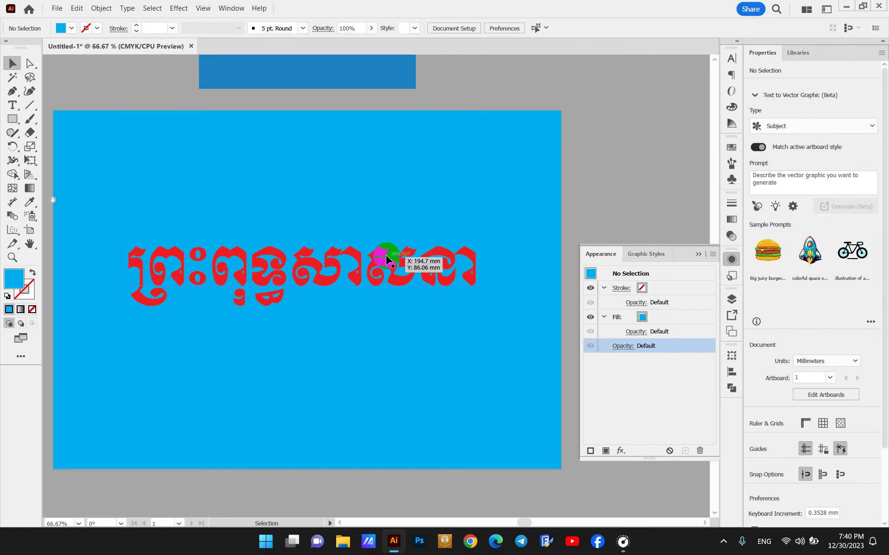
{"action": "left_click", "coordinate": [388, 260]}
{"action": "scroll", "coordinate": [476, 296], "scroll_direction": "down", "scroll_amount": 1}
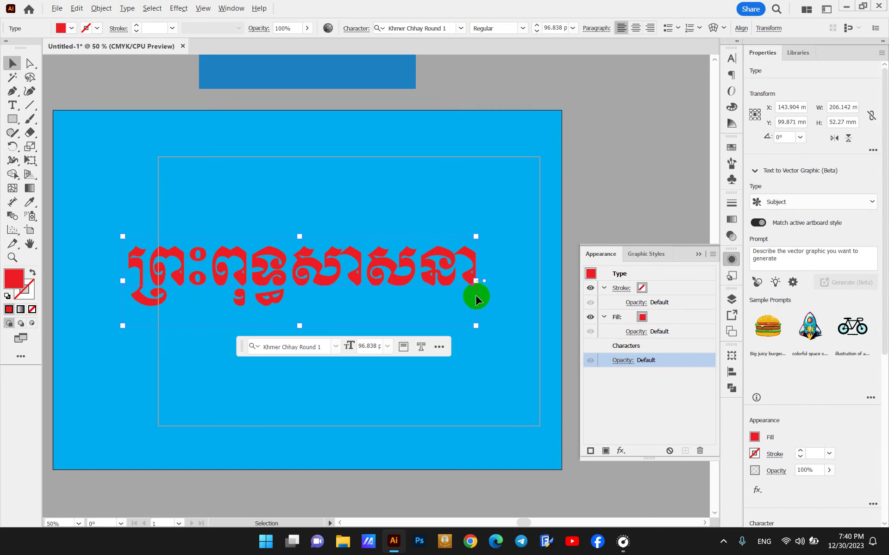
{"action": "scroll", "coordinate": [476, 294], "scroll_direction": "down", "scroll_amount": 1}
{"action": "scroll", "coordinate": [334, 93], "scroll_direction": "up", "scroll_amount": 5}
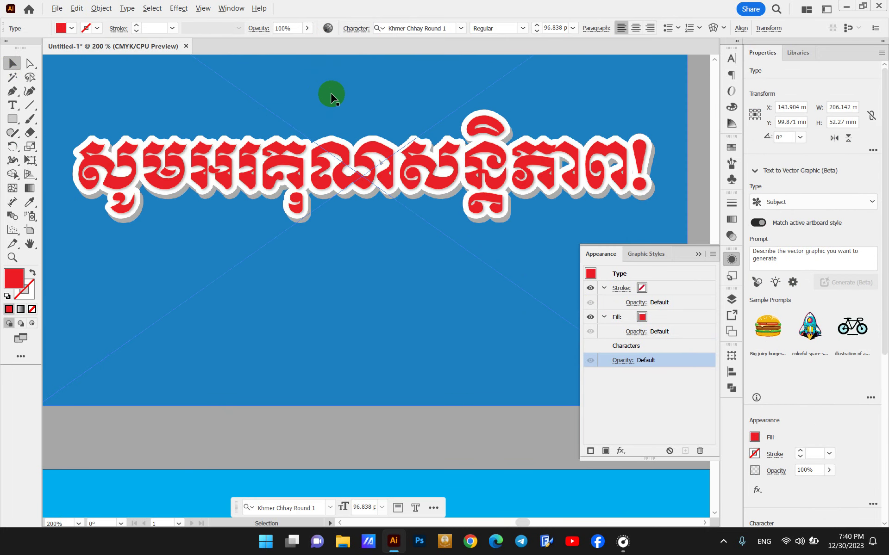
{"action": "scroll", "coordinate": [331, 198], "scroll_direction": "down", "scroll_amount": 3}
{"action": "scroll", "coordinate": [425, 403], "scroll_direction": "down", "scroll_amount": 3}
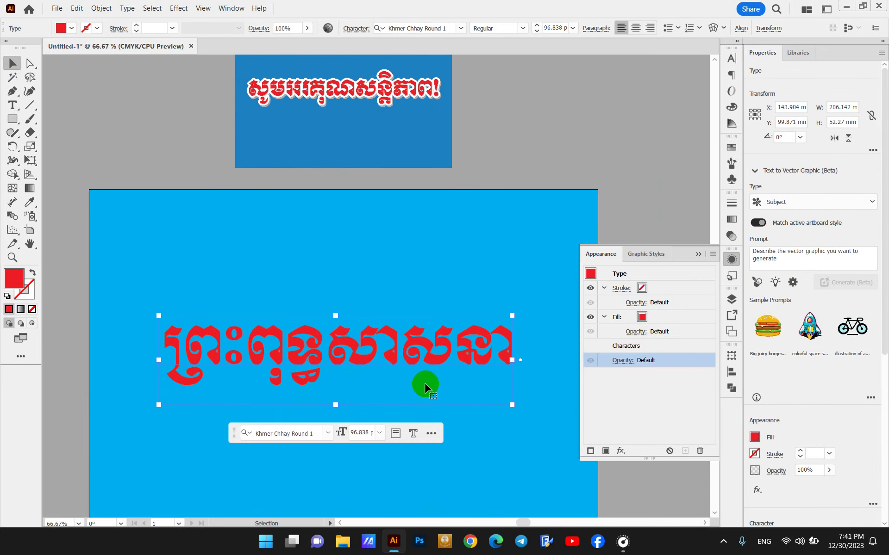
{"action": "scroll", "coordinate": [424, 382], "scroll_direction": "up", "scroll_amount": 1}
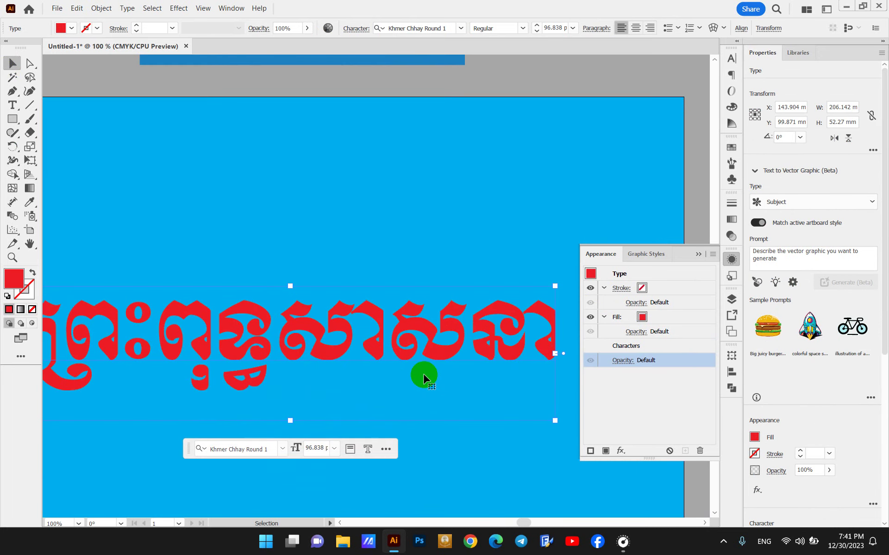
{"action": "left_click", "coordinate": [606, 451]}
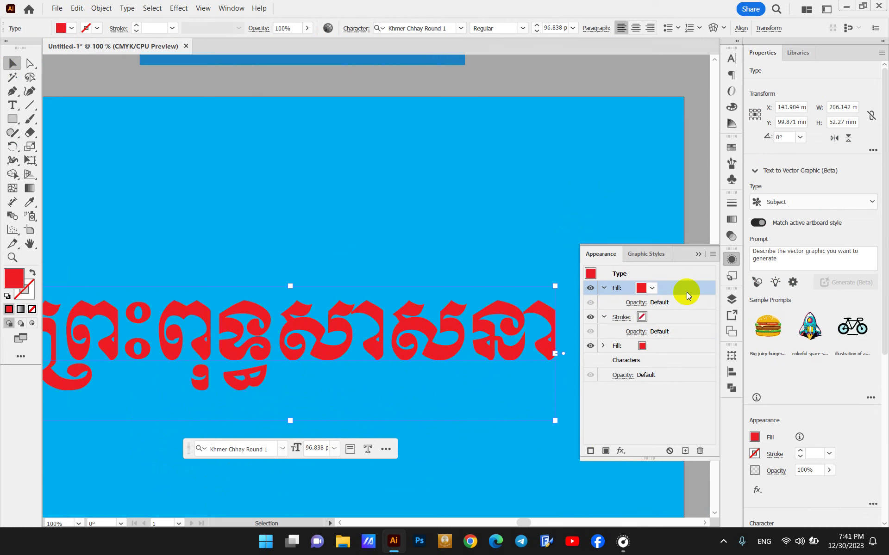
{"action": "mouse_move", "coordinate": [687, 293]}
{"action": "left_mouse_down"}
{"action": "mouse_move", "coordinate": [674, 341]}
{"action": "mouse_move", "coordinate": [665, 332]}
{"action": "left_mouse_up"}
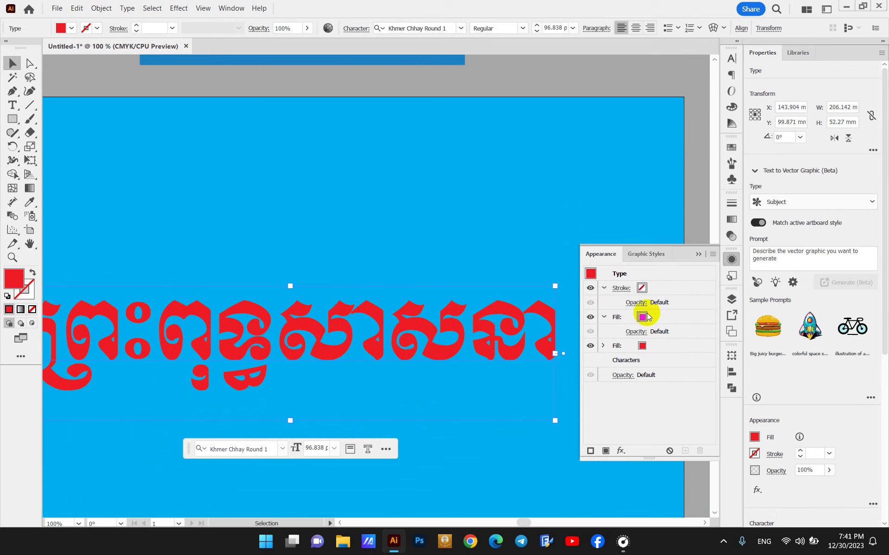
Colour the lower of the Khmer text's two fills white.
{"action": "left_click", "coordinate": [648, 317]}
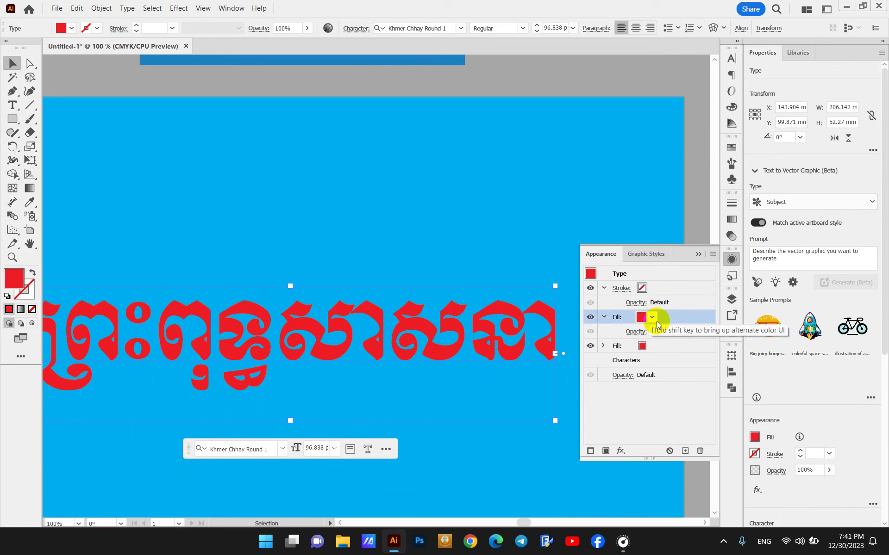
{"action": "left_click", "coordinate": [646, 347]}
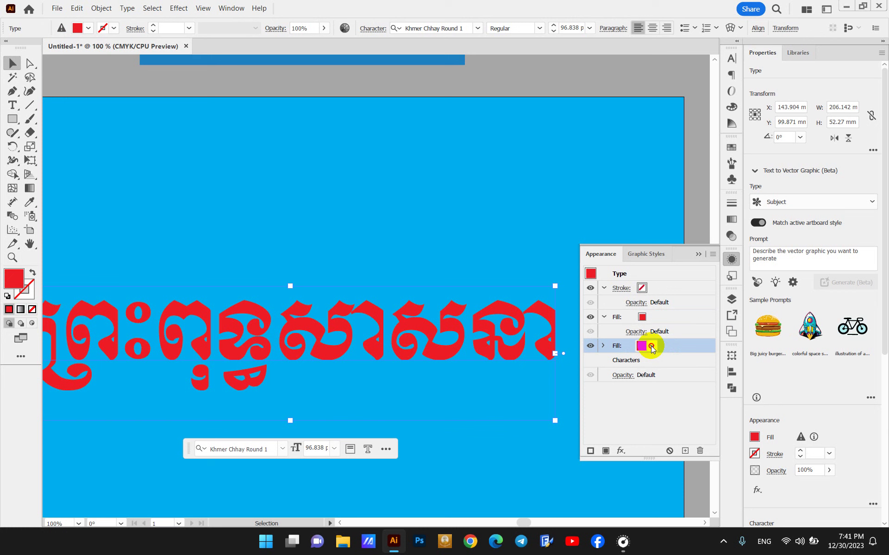
{"action": "left_click", "coordinate": [644, 347]}
{"action": "left_click", "coordinate": [575, 374]}
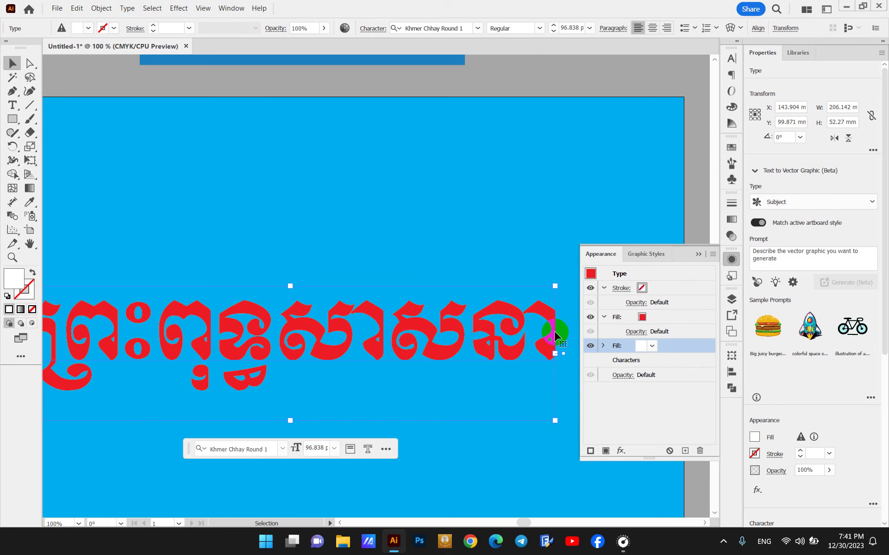
Compare the white outline of the reference lettering with the Khmer text on the artboard.
{"action": "left_click", "coordinate": [394, 359]}
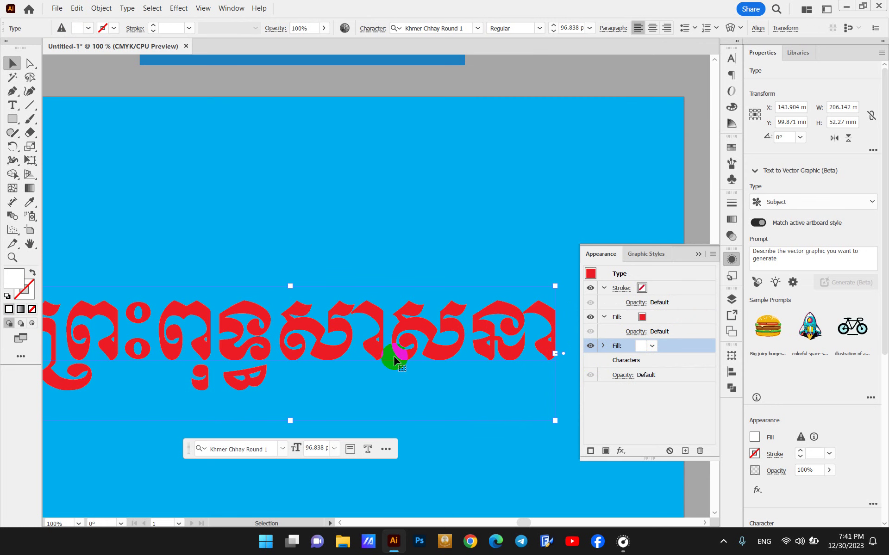
{"action": "scroll", "coordinate": [362, 316], "scroll_direction": "down", "scroll_amount": 3}
{"action": "scroll", "coordinate": [357, 108], "scroll_direction": "up", "scroll_amount": 4}
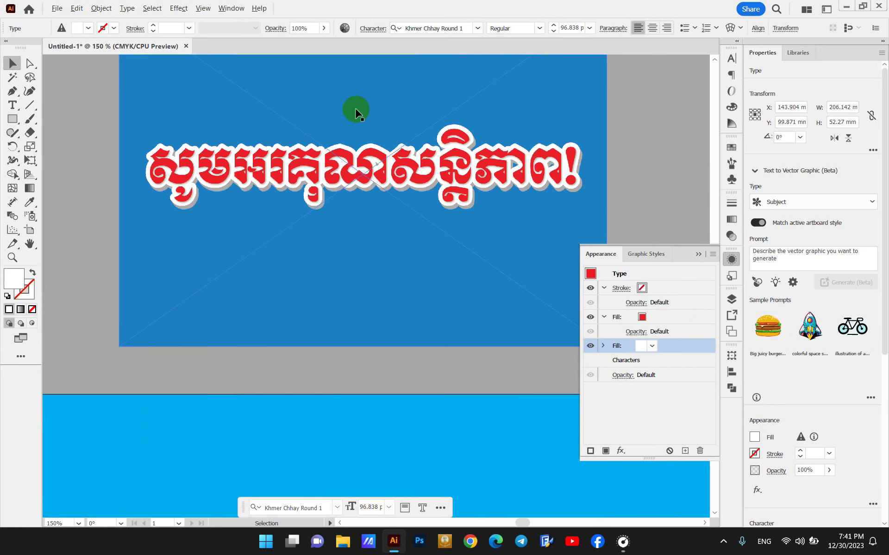
{"action": "scroll", "coordinate": [375, 212], "scroll_direction": "down", "scroll_amount": 2}
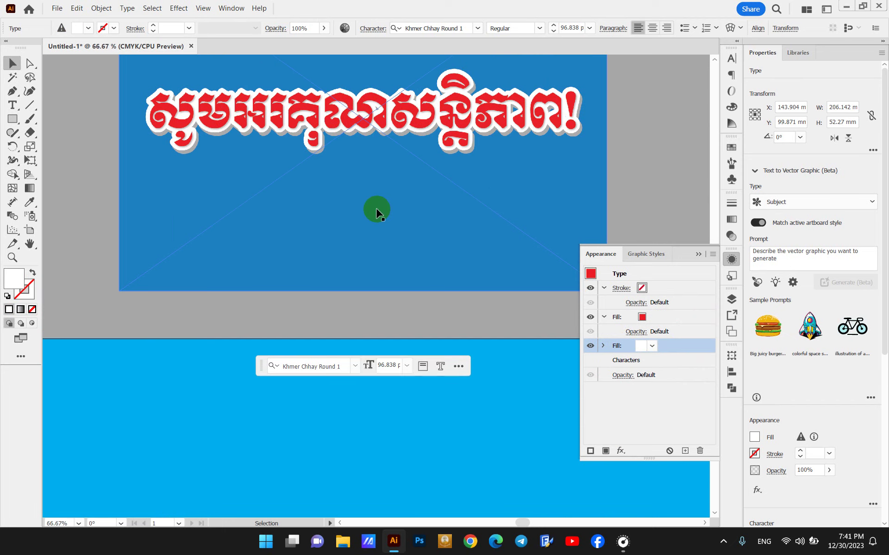
{"action": "scroll", "coordinate": [376, 216], "scroll_direction": "down", "scroll_amount": 2}
{"action": "left_click", "coordinate": [460, 354]}
{"action": "scroll", "coordinate": [461, 354], "scroll_direction": "up", "scroll_amount": 1}
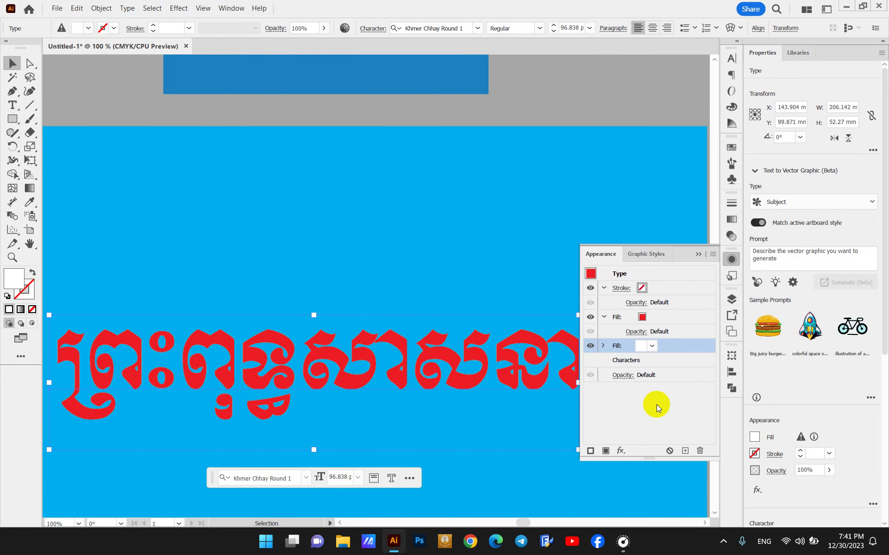
Apply an Offset Path effect to the Khmer text's white fill with a 4 mm offset and Round joins.
{"action": "left_click", "coordinate": [621, 450]}
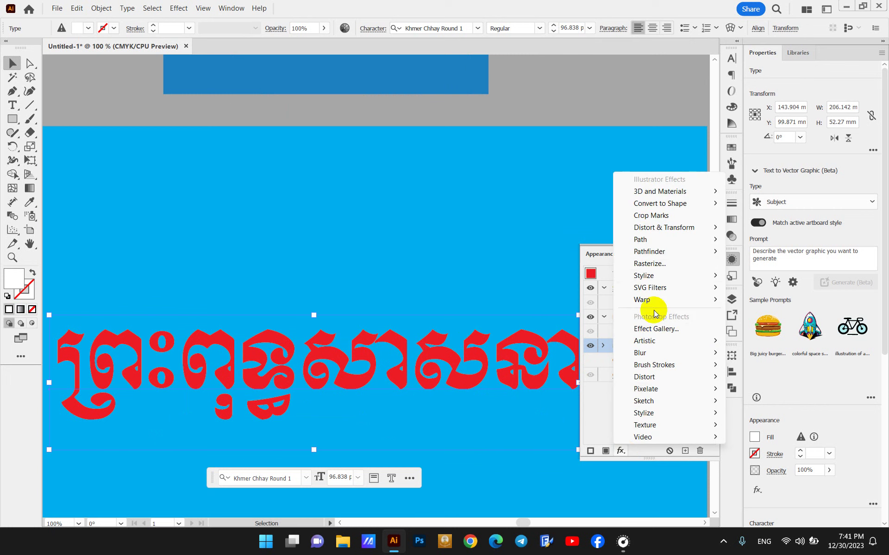
{"action": "mouse_move", "coordinate": [656, 244]}
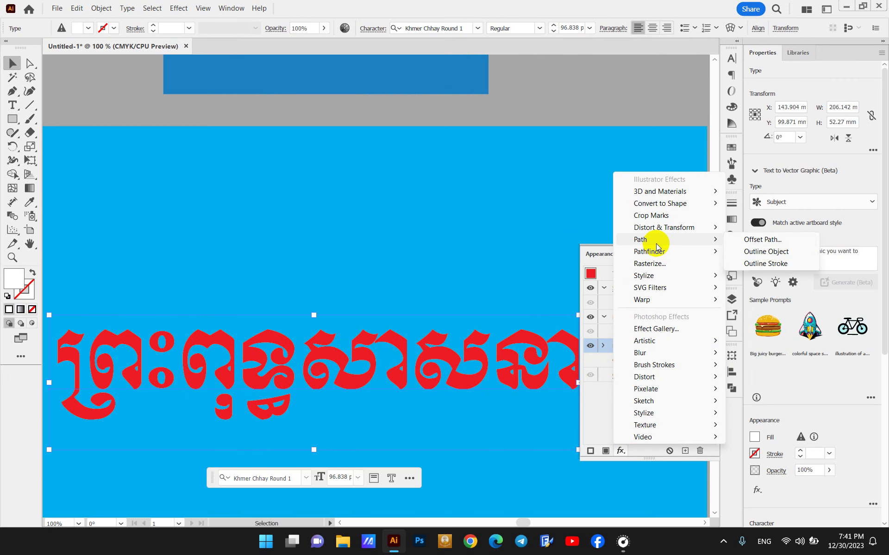
{"action": "left_click", "coordinate": [759, 240]}
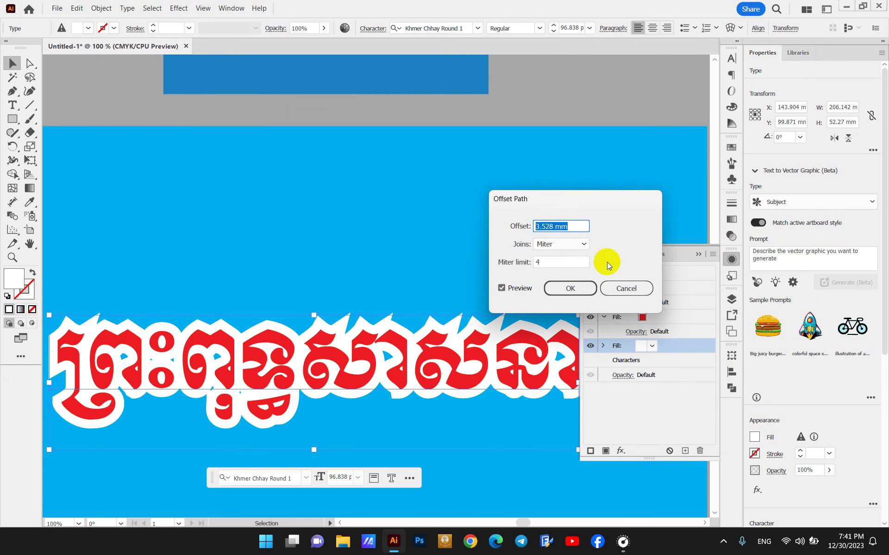
{"action": "left_click_drag", "start_coordinate": [554, 197], "coordinate": [692, 165]}
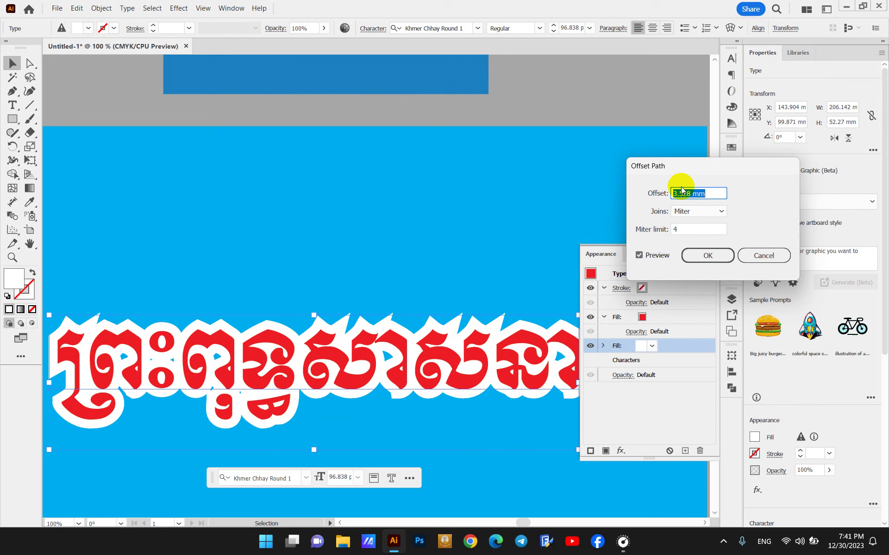
{"action": "left_click", "coordinate": [693, 212]}
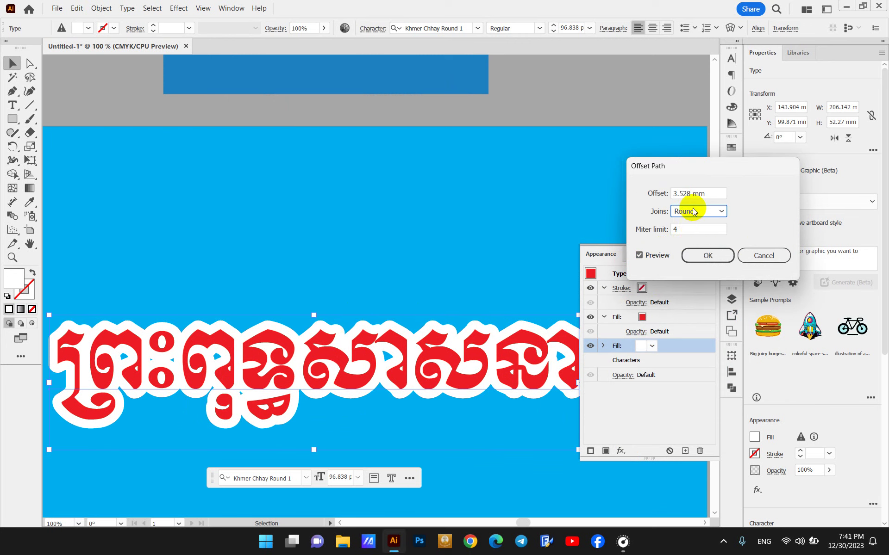
{"action": "double_click", "coordinate": [700, 193]}
{"action": "type", "text": "4"}
{"action": "key", "text": "Up"}
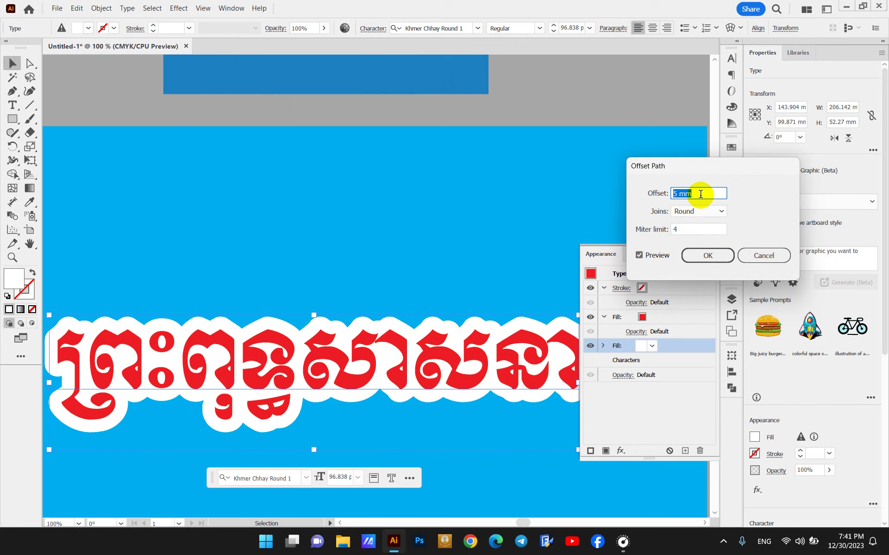
{"action": "key", "text": "Down"}
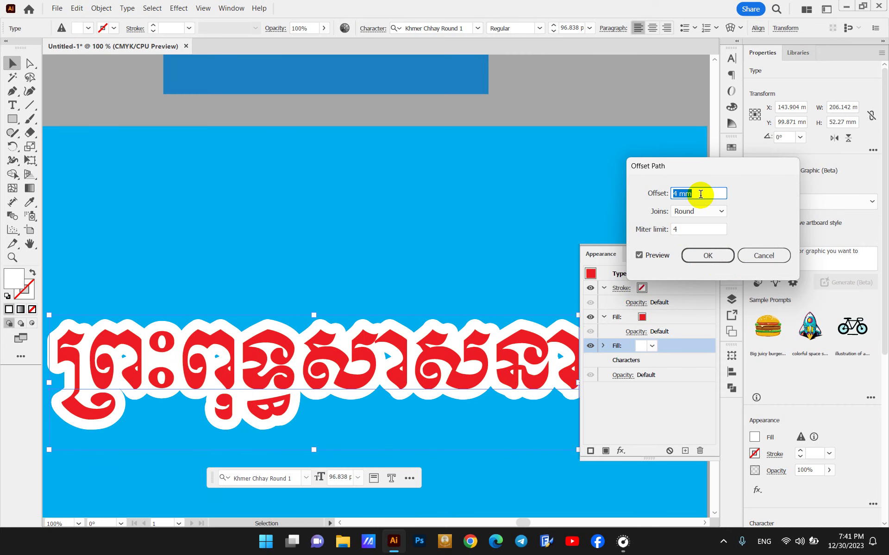
{"action": "left_click", "coordinate": [709, 255]}
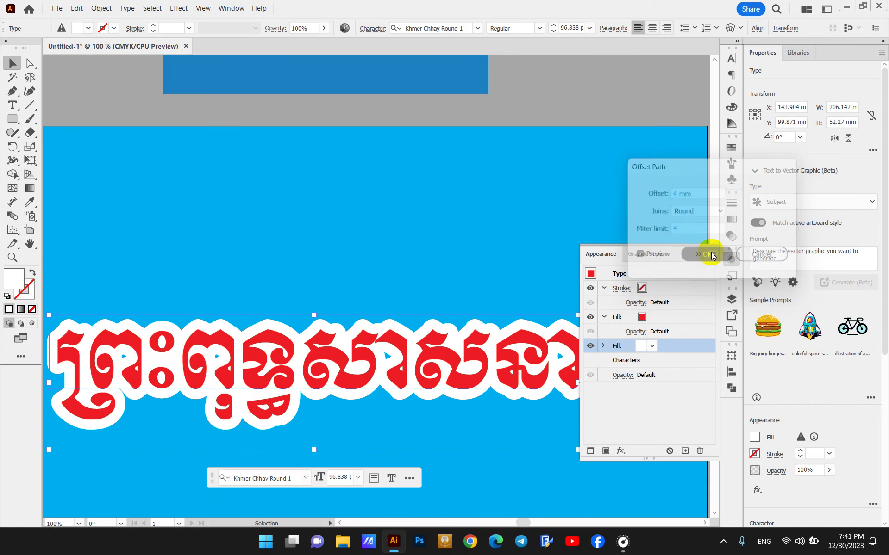
Compare the Khmer text's white outline and the missing shadow with the reference lettering above the artboard.
{"action": "scroll", "coordinate": [355, 243], "scroll_direction": "down", "scroll_amount": 1, "text": "alt"}
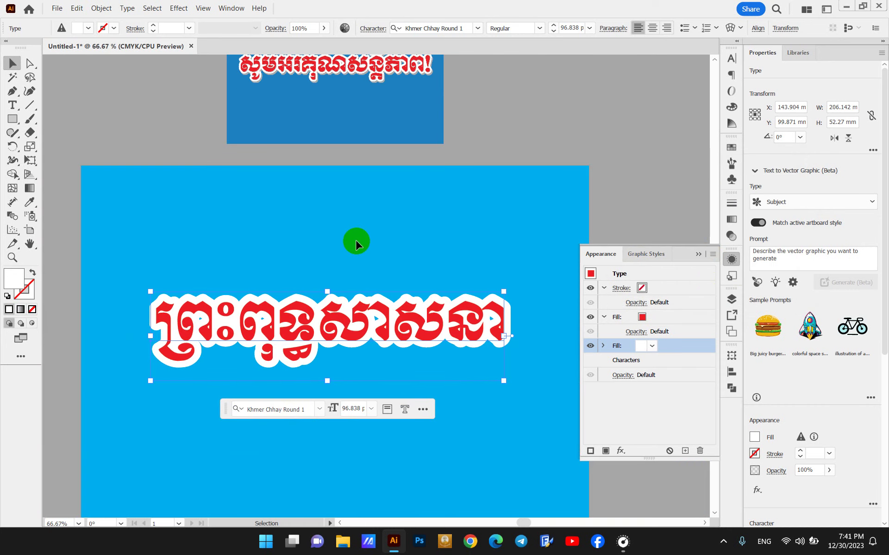
{"action": "scroll", "coordinate": [355, 240], "scroll_direction": "up", "scroll_amount": 1}
{"action": "scroll", "coordinate": [382, 359], "scroll_direction": "up", "scroll_amount": 1, "text": "alt"}
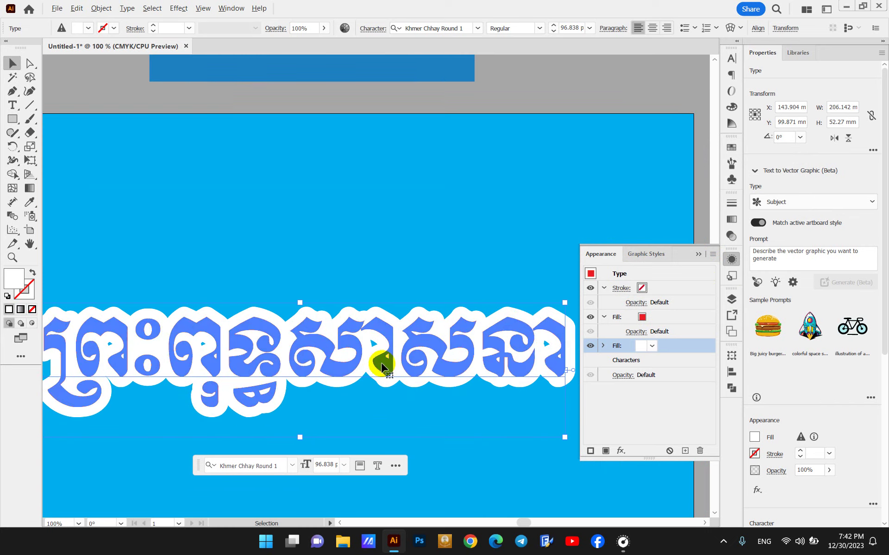
{"action": "scroll", "coordinate": [452, 243], "scroll_direction": "down", "scroll_amount": 1, "text": "alt"}
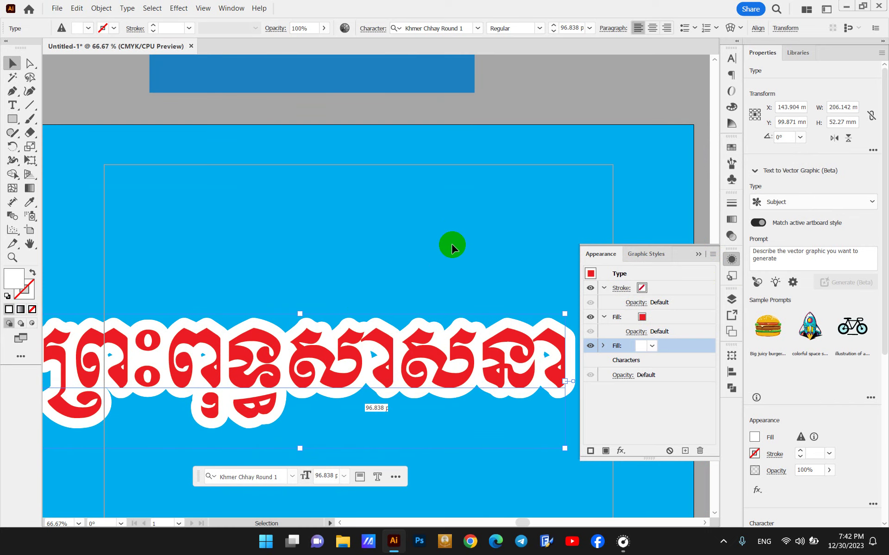
{"action": "scroll", "coordinate": [337, 135], "scroll_direction": "up", "scroll_amount": 1, "text": "alt"}
{"action": "scroll", "coordinate": [258, 115], "scroll_direction": "up", "scroll_amount": 3, "text": "alt"}
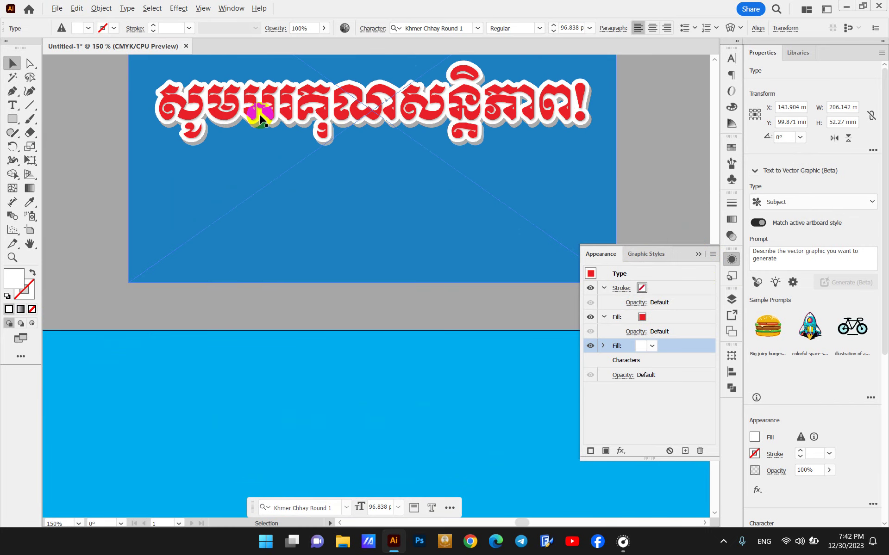
{"action": "scroll", "coordinate": [307, 148], "scroll_direction": "down", "scroll_amount": 4, "text": "alt"}
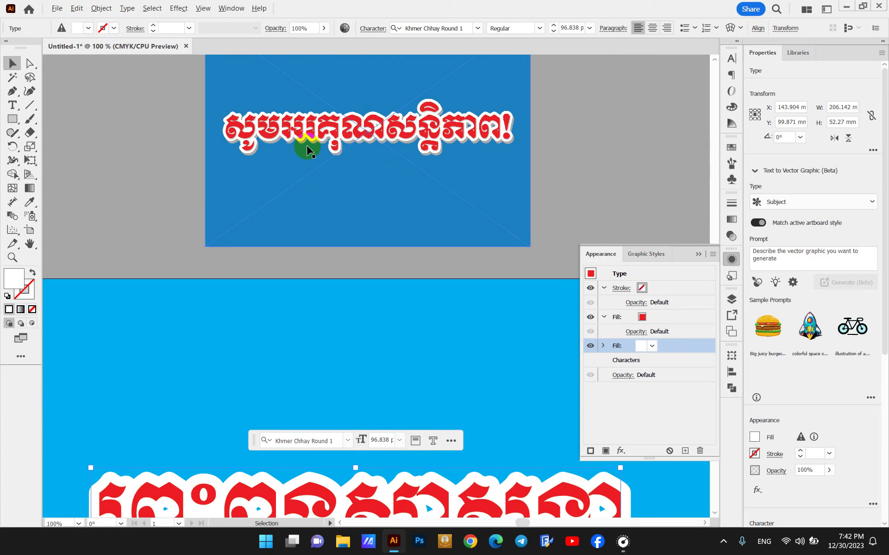
{"action": "scroll", "coordinate": [307, 149], "scroll_direction": "down", "scroll_amount": 3}
{"action": "double_click", "coordinate": [442, 323]}
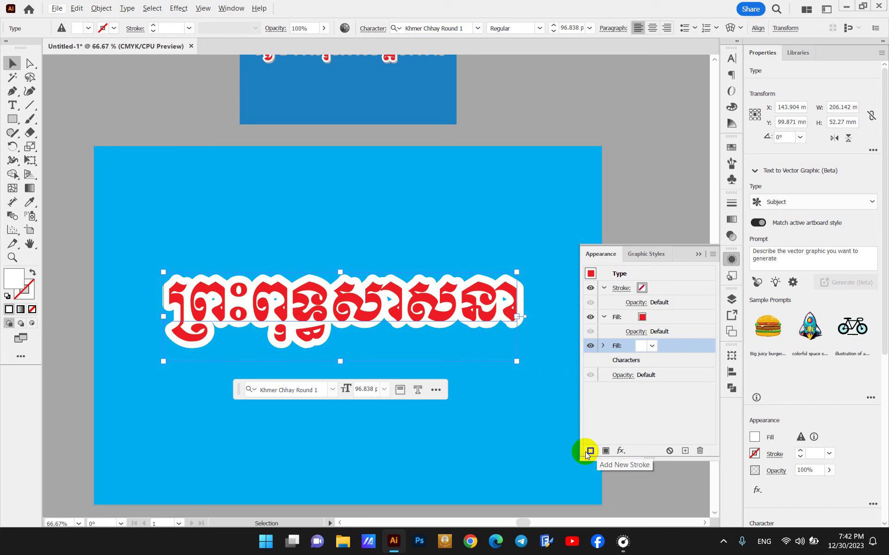
Duplicate the white offset fill in the Khmer text's appearance and select the lower of the two copies.
{"action": "left_click", "coordinate": [606, 451]}
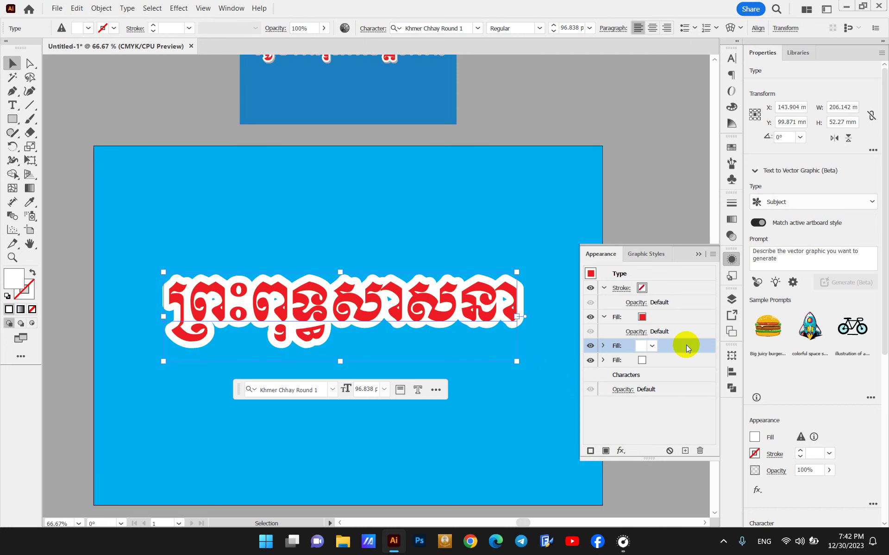
{"action": "left_click", "coordinate": [656, 364]}
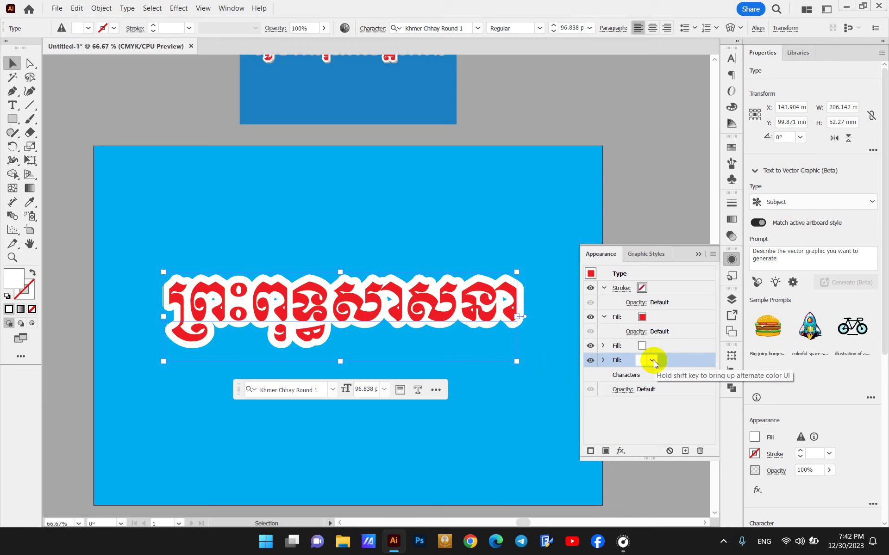
{"action": "left_click", "coordinate": [653, 360]}
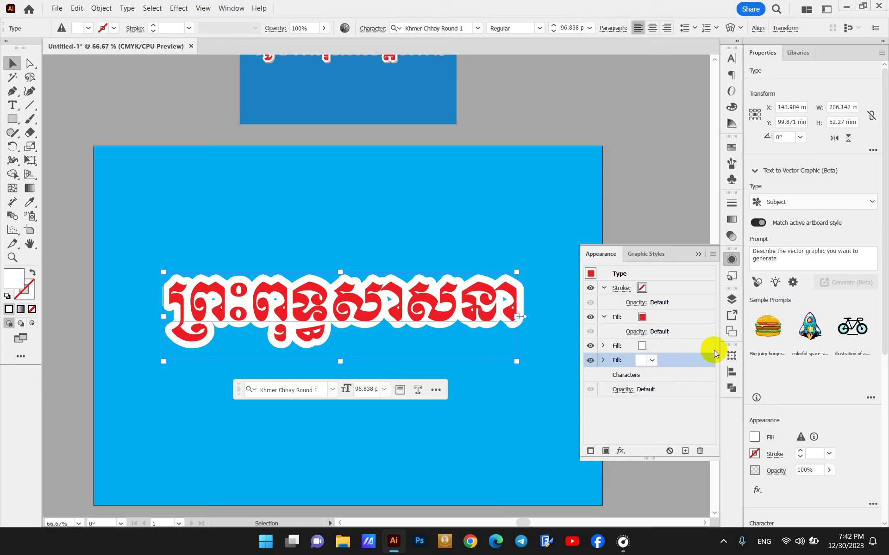
{"action": "left_click", "coordinate": [648, 349]}
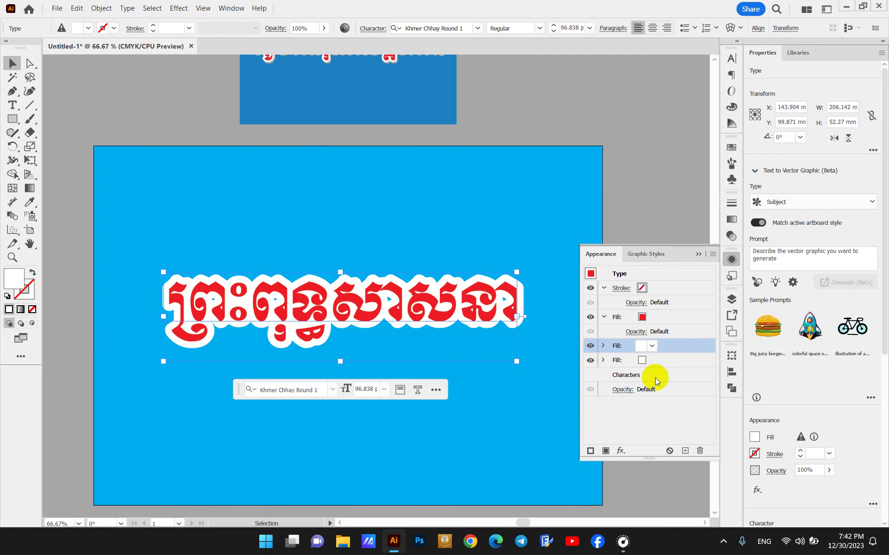
{"action": "left_click", "coordinate": [642, 363]}
{"action": "left_click", "coordinate": [653, 360]}
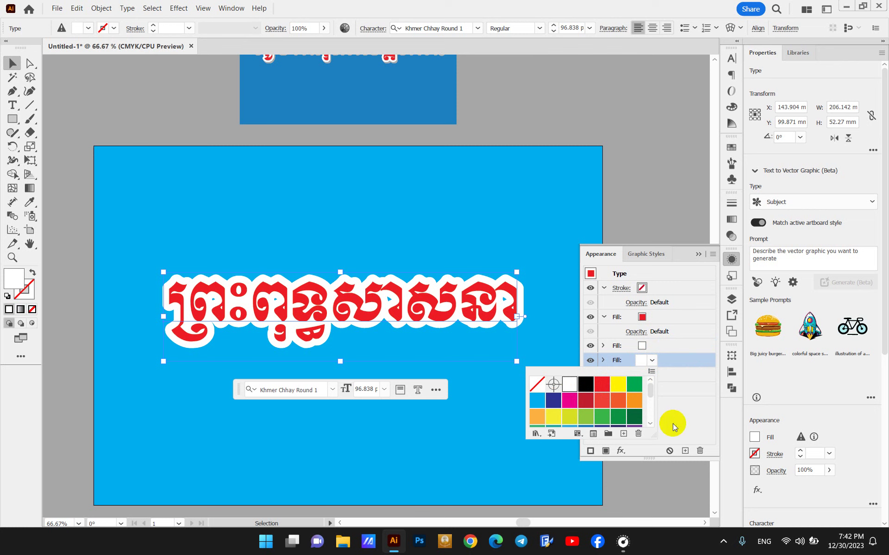
{"action": "left_click", "coordinate": [683, 414]}
Apply a Drop Shadow effect to the lowest white fill with the blur set to 0 mm.
{"action": "left_click", "coordinate": [622, 451]}
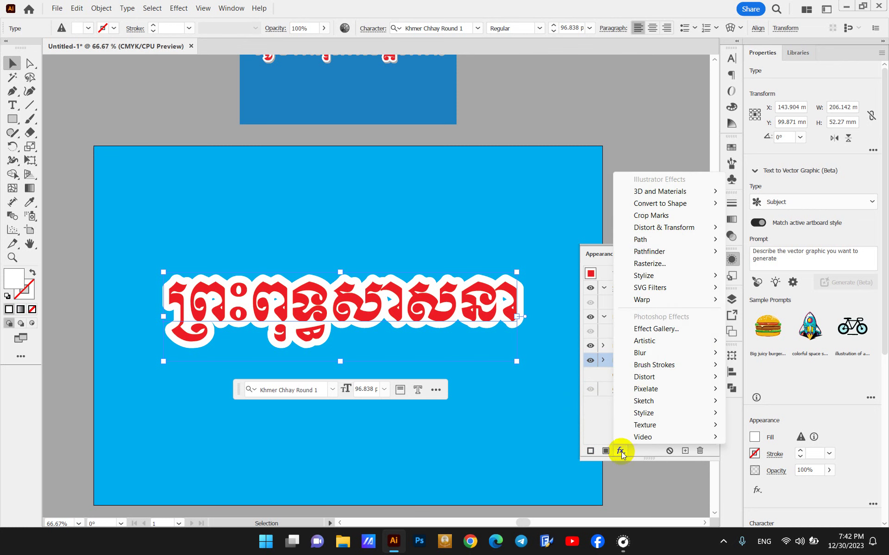
{"action": "mouse_move", "coordinate": [664, 252]}
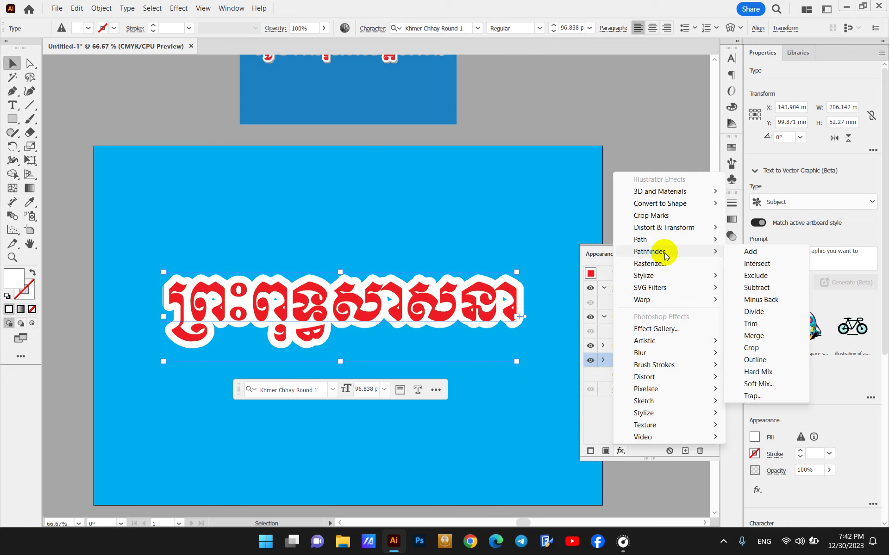
{"action": "mouse_move", "coordinate": [662, 278]}
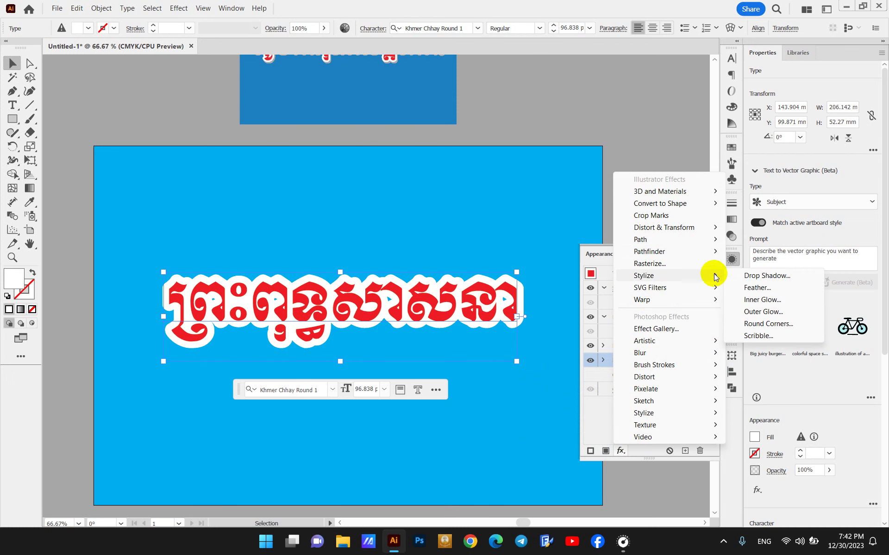
{"action": "left_click", "coordinate": [772, 277]}
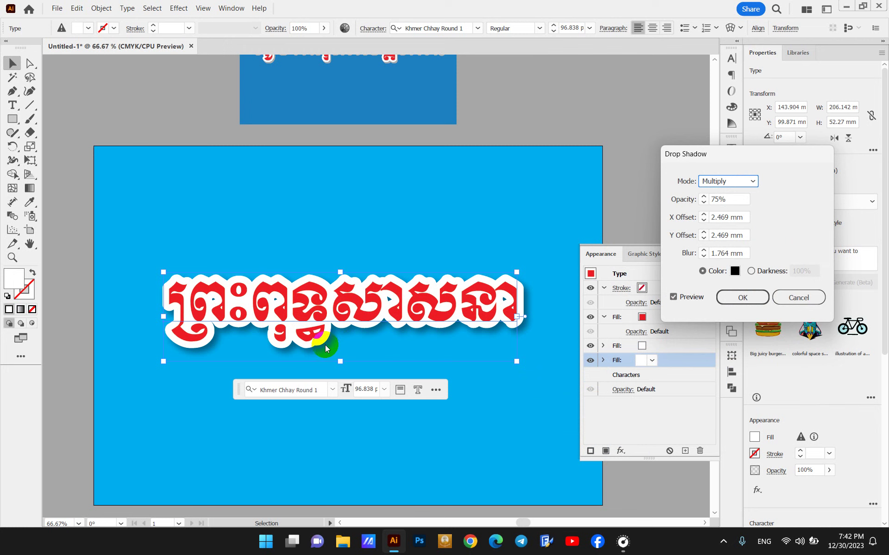
{"action": "left_click", "coordinate": [703, 257]}
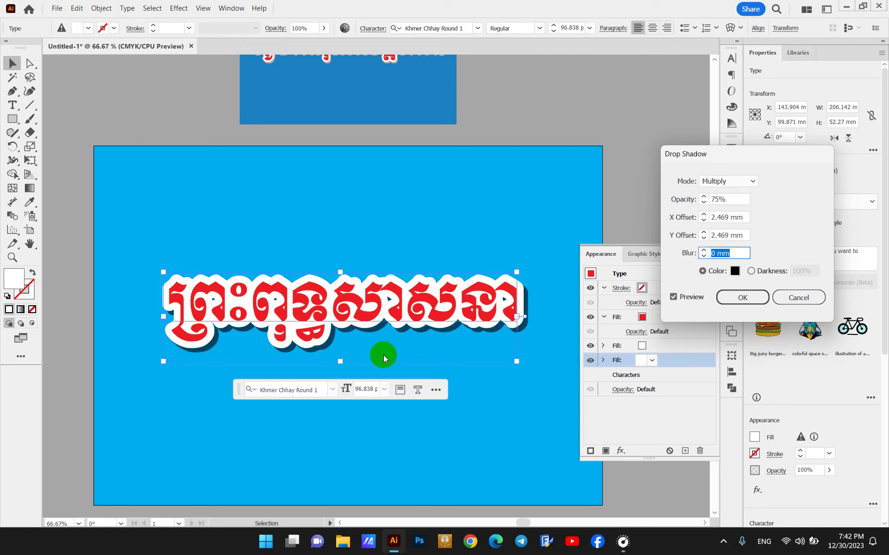
Set the drop shadow's colour to light grey D3D1D2.
{"action": "left_click", "coordinate": [735, 272]}
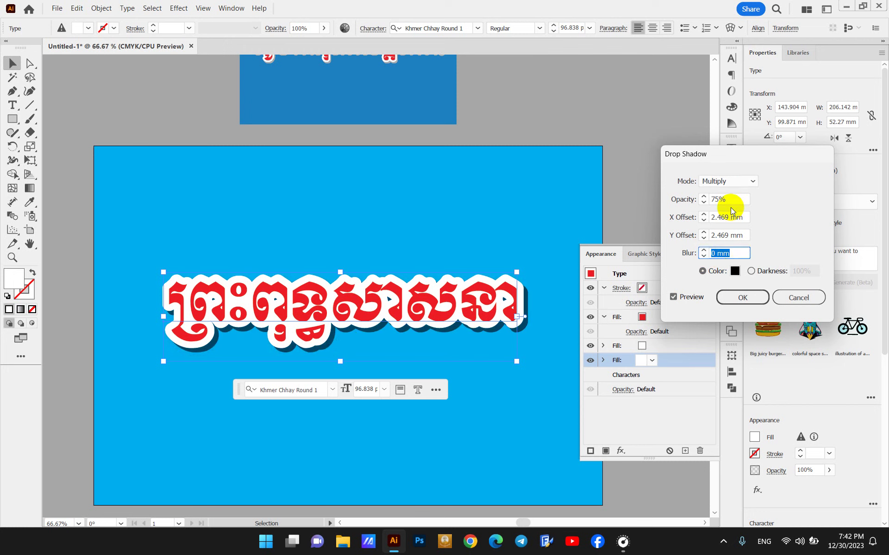
{"action": "left_click", "coordinate": [735, 271]}
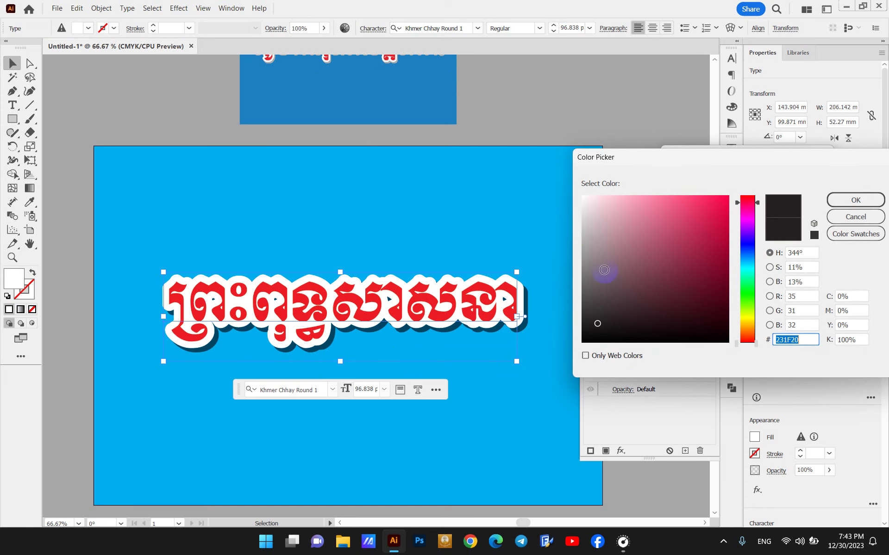
{"action": "left_click", "coordinate": [583, 223]}
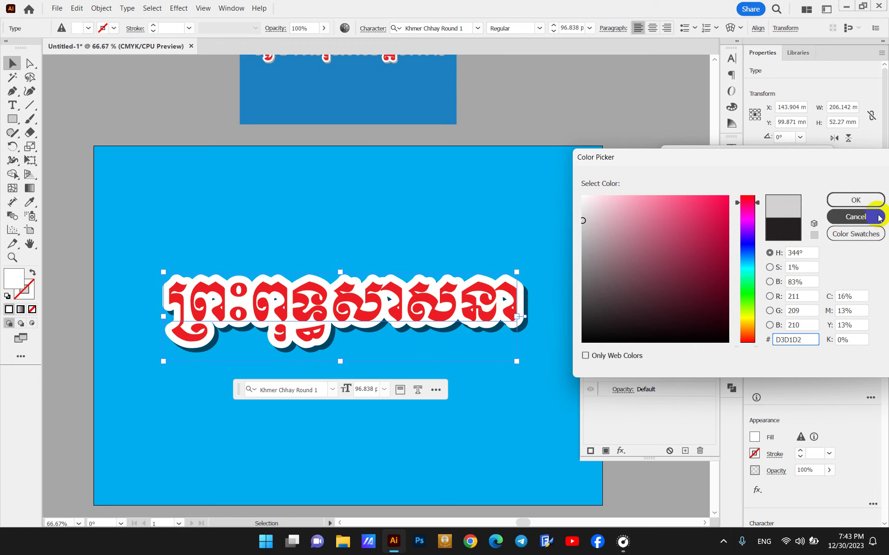
{"action": "left_click", "coordinate": [852, 200]}
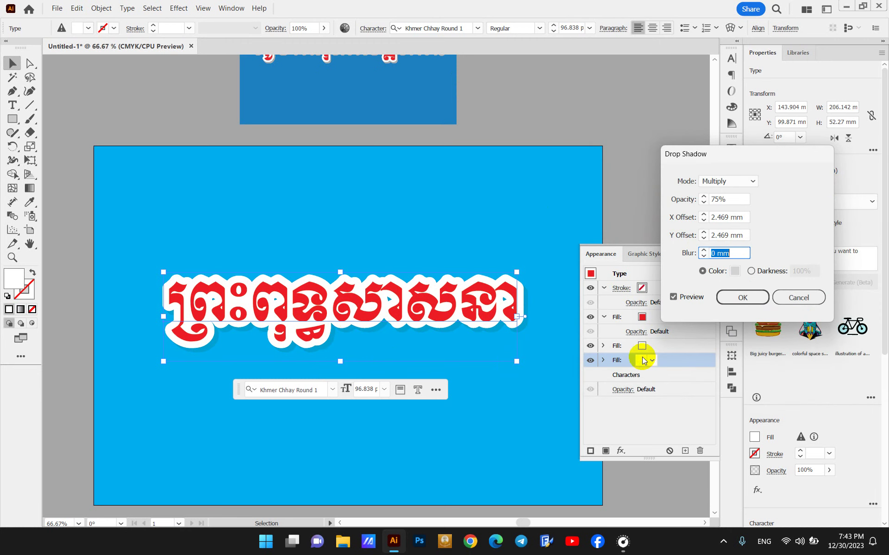
Set the drop shadow's colour to the darker grey B2B1B1 and its blending mode to Normal.
{"action": "left_click", "coordinate": [735, 271]}
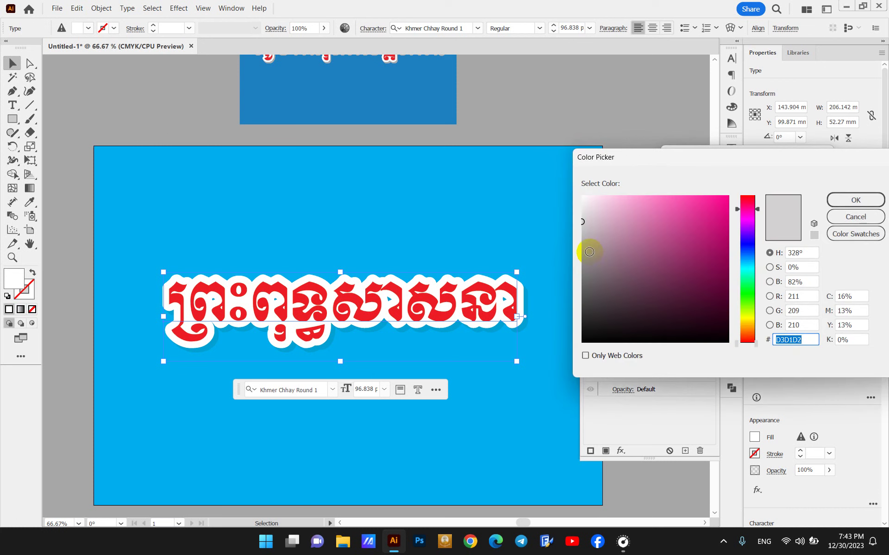
{"action": "left_click", "coordinate": [584, 239]}
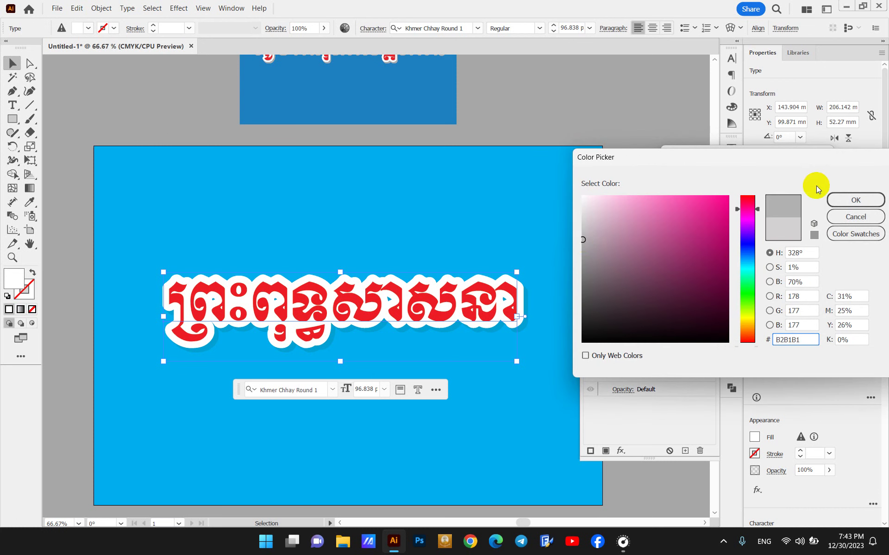
{"action": "left_click", "coordinate": [854, 200]}
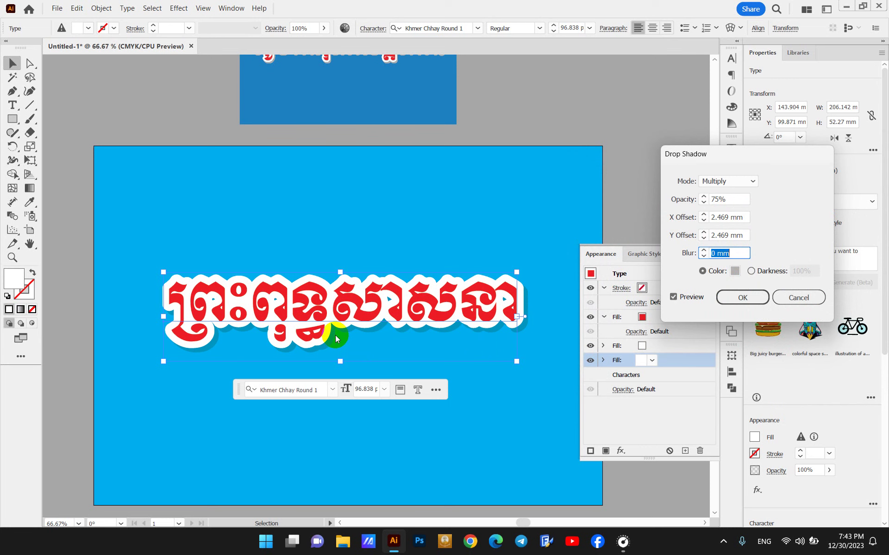
{"action": "left_click", "coordinate": [727, 181]}
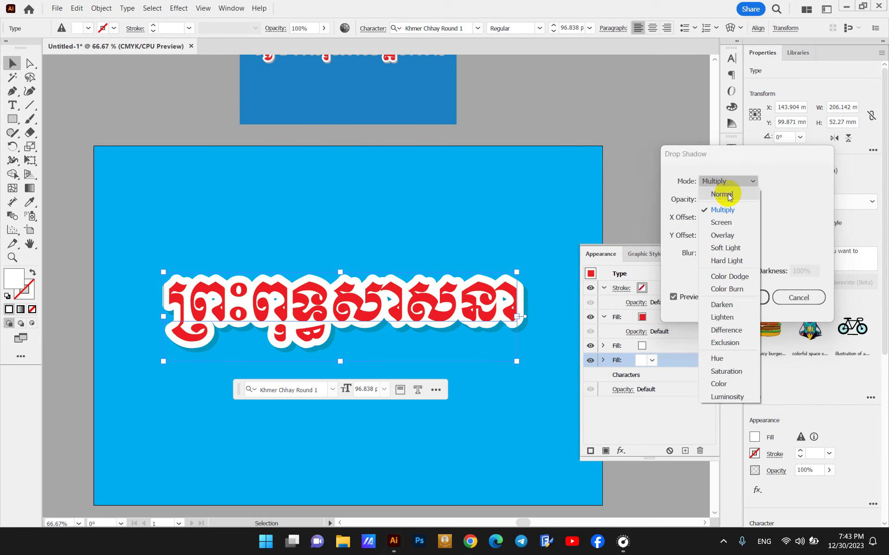
{"action": "left_click", "coordinate": [724, 193]}
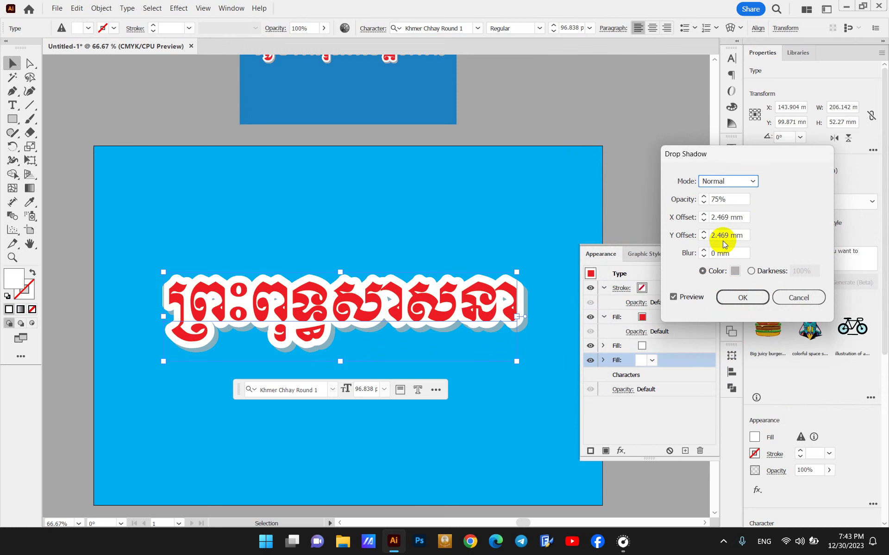
{"action": "left_click", "coordinate": [736, 272]}
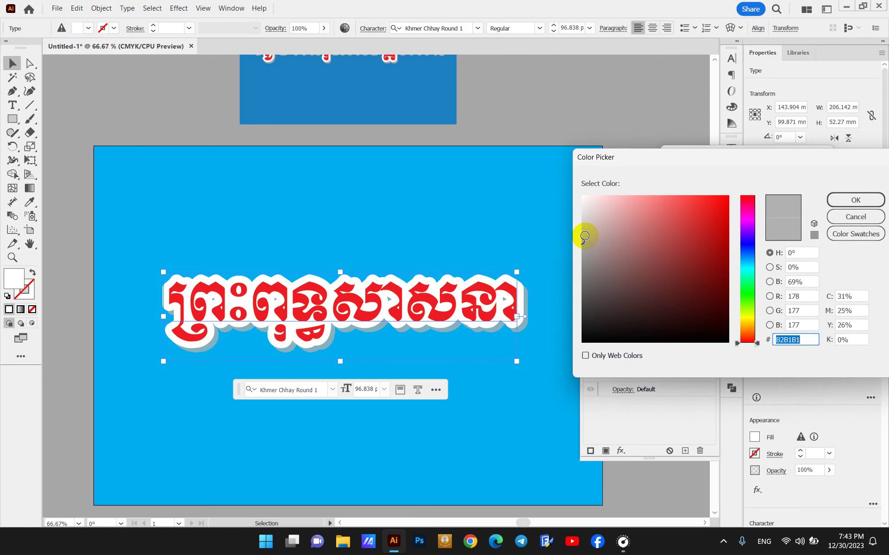
{"action": "left_click", "coordinate": [848, 199]}
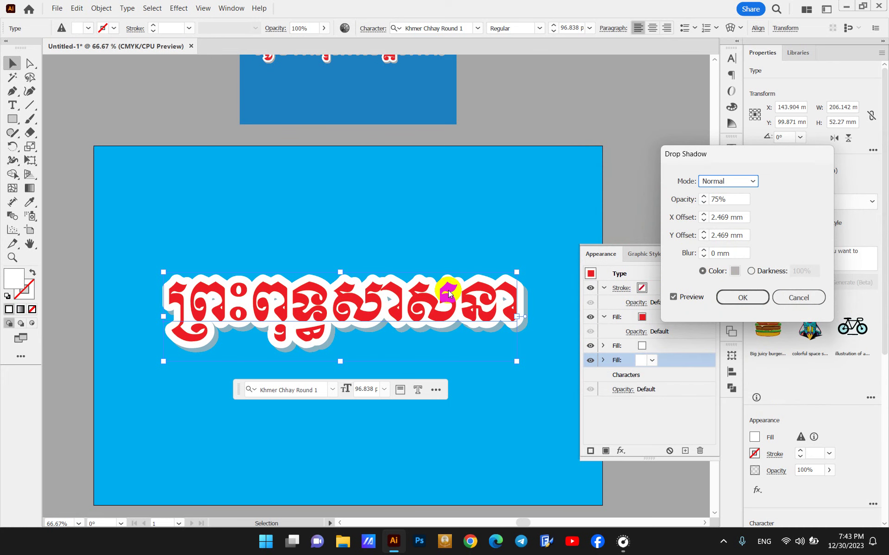
Match the lowest white fill's shadow Y offset to its 2.469 mm X offset and apply the effect.
{"action": "left_click", "coordinate": [743, 297]}
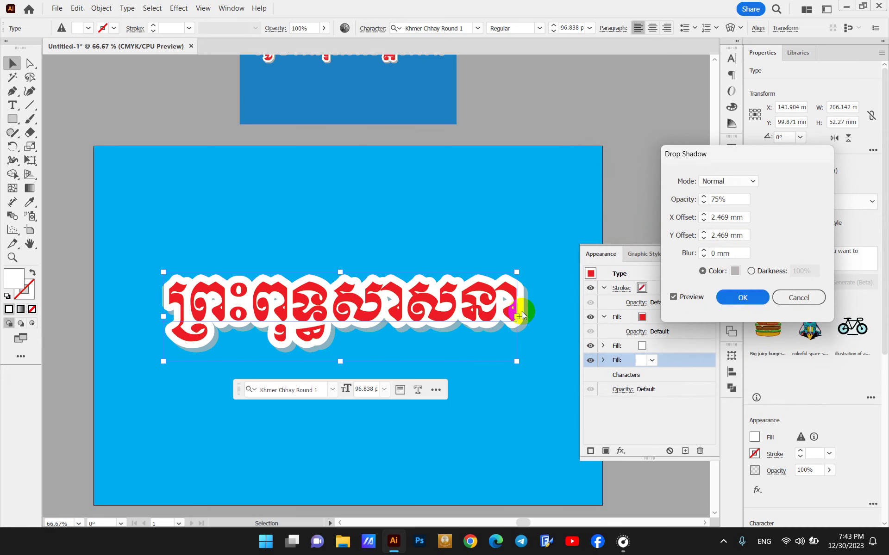
{"action": "left_click", "coordinate": [704, 233]}
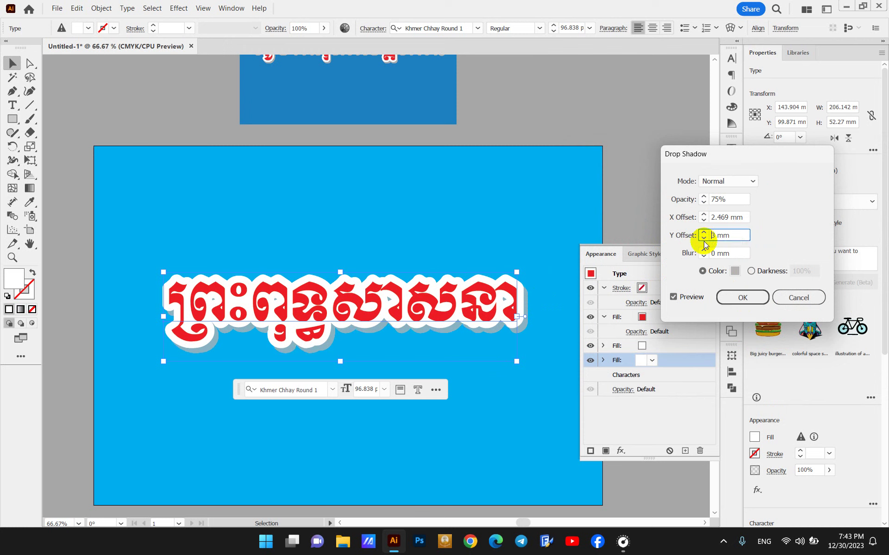
{"action": "left_click", "coordinate": [704, 240]}
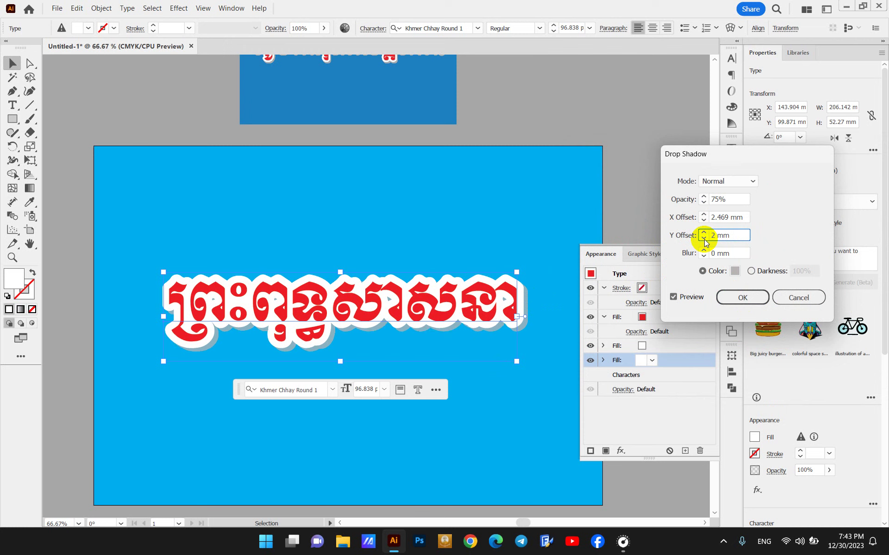
{"action": "left_click_drag", "start_coordinate": [745, 217], "coordinate": [692, 213]}
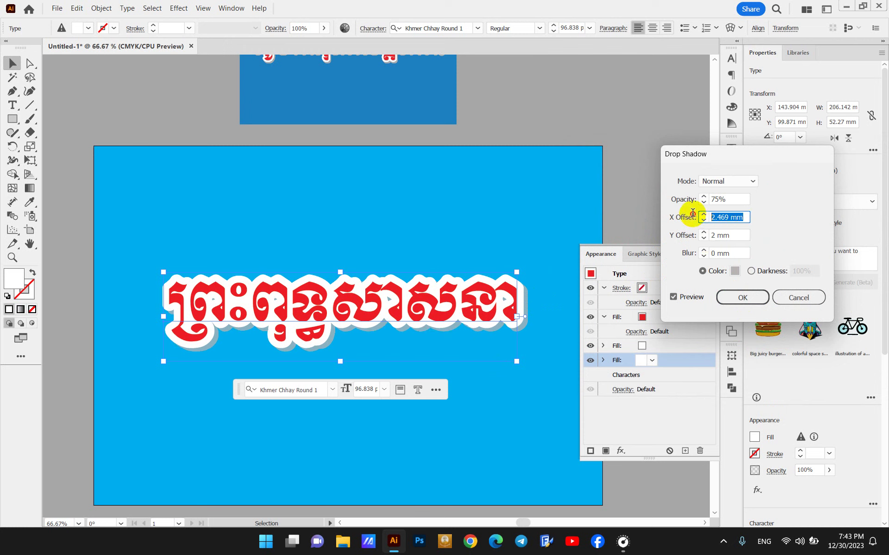
{"action": "left_click_drag", "start_coordinate": [739, 237], "coordinate": [698, 227]}
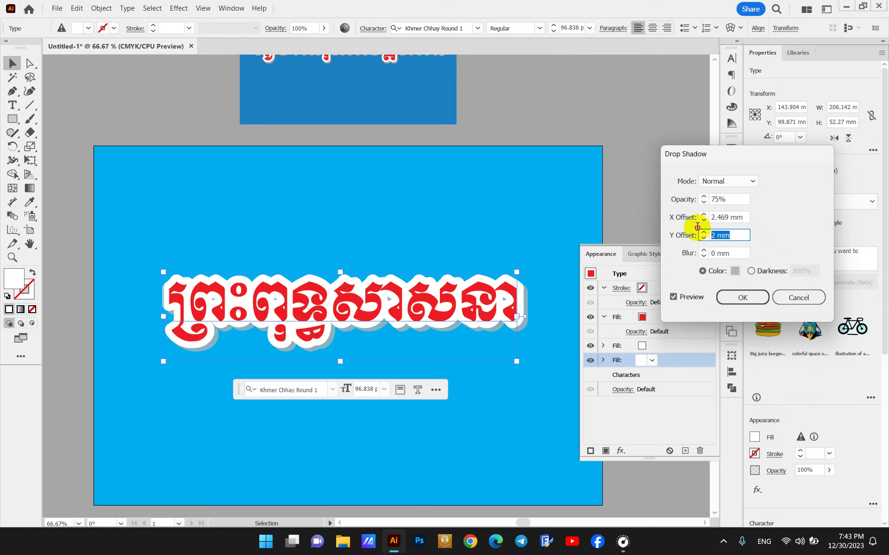
{"action": "left_click", "coordinate": [742, 298]}
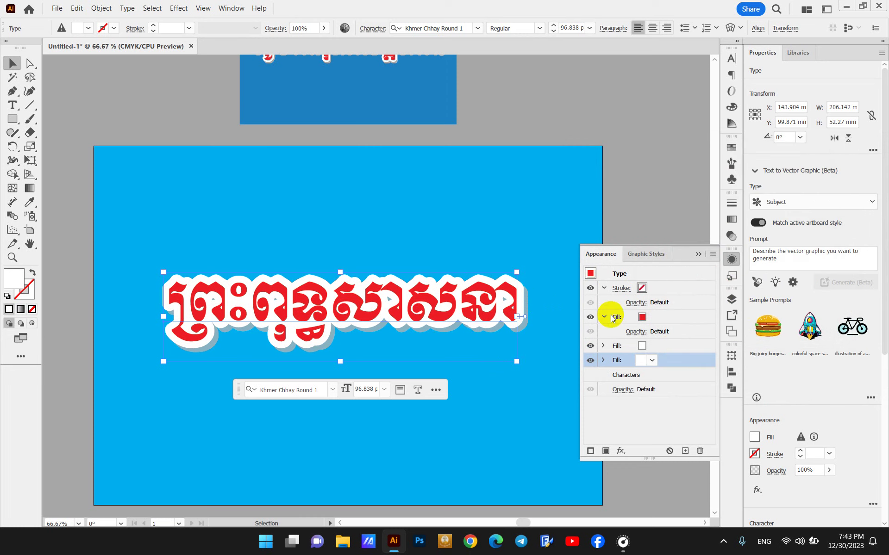
{"action": "left_click", "coordinate": [732, 260]}
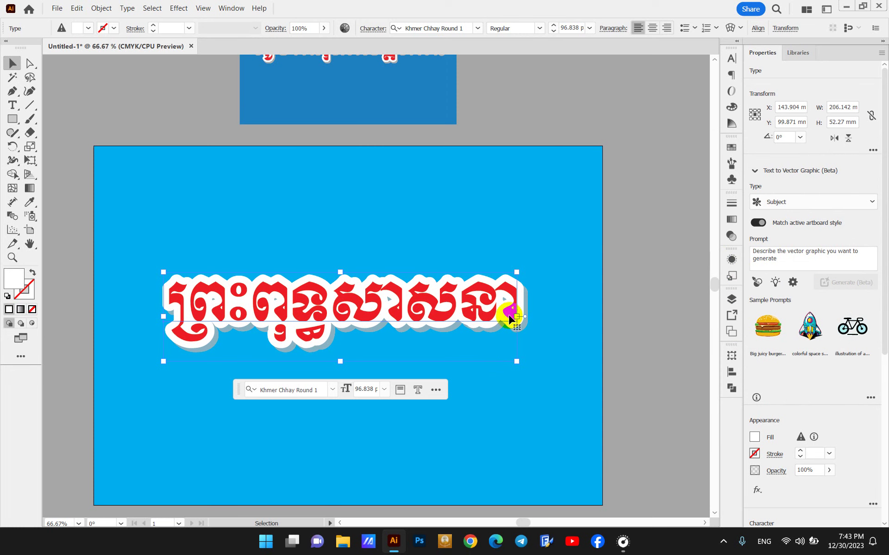
Compare the outline and shadow details of the Khmer text with the reference lettering at close range.
{"action": "double_click", "coordinate": [445, 345]}
{"action": "scroll", "coordinate": [445, 345], "scroll_direction": "up", "scroll_amount": 3}
{"action": "key", "text": "Escape"}
{"action": "left_click", "coordinate": [436, 90]}
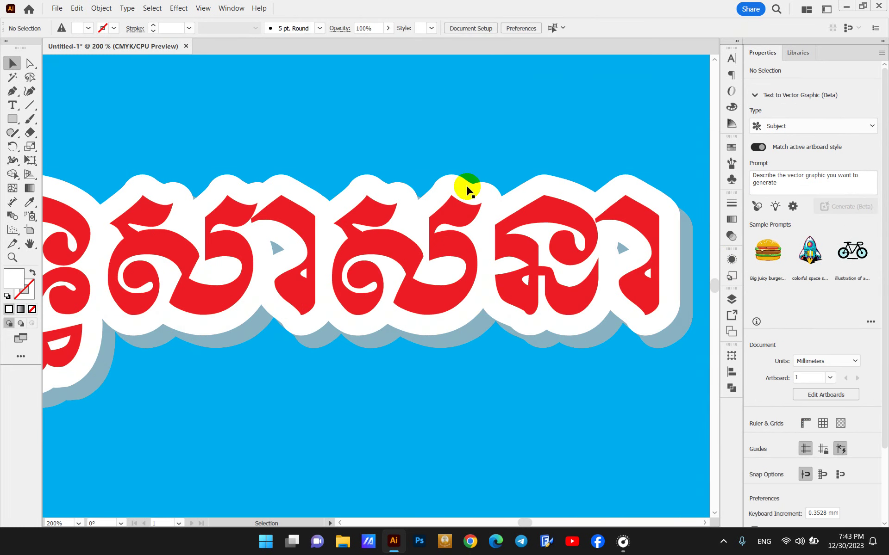
{"action": "scroll", "coordinate": [491, 233], "scroll_direction": "down", "scroll_amount": 5}
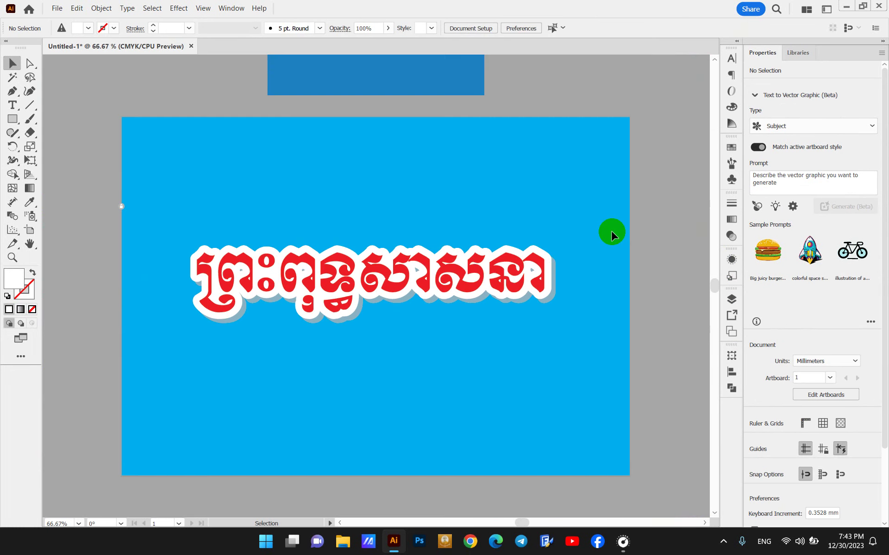
{"action": "scroll", "coordinate": [477, 200], "scroll_direction": "up", "scroll_amount": 5}
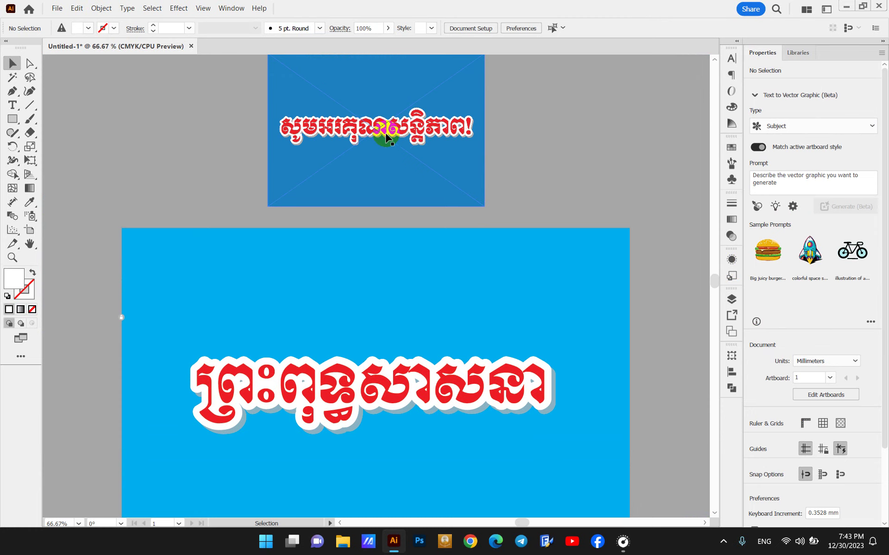
{"action": "scroll", "coordinate": [358, 116], "scroll_direction": "up", "scroll_amount": 8}
{"action": "scroll", "coordinate": [359, 115], "scroll_direction": "up", "scroll_amount": 2}
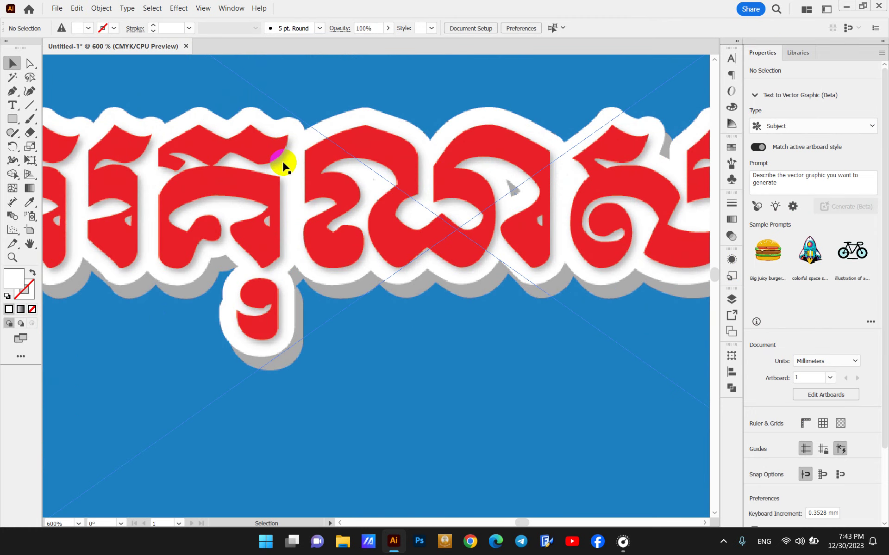
{"action": "scroll", "coordinate": [287, 167], "scroll_direction": "down", "scroll_amount": 10}
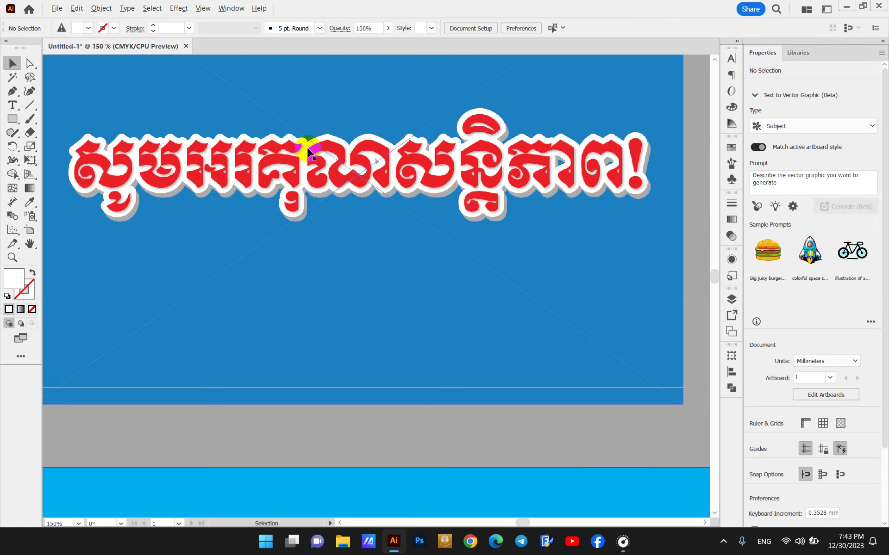
{"action": "scroll", "coordinate": [305, 158], "scroll_direction": "down", "scroll_amount": 3}
{"action": "scroll", "coordinate": [390, 335], "scroll_direction": "up", "scroll_amount": 4}
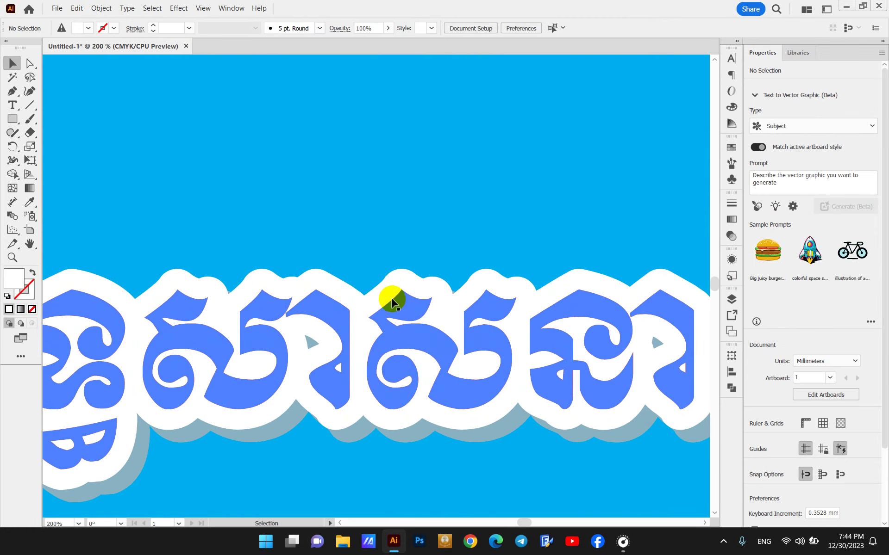
Add a Drop Shadow effect to the Khmer text's red fill and set its blending mode to Multiply.
{"action": "scroll", "coordinate": [390, 294], "scroll_direction": "down", "scroll_amount": 1}
{"action": "left_click", "coordinate": [427, 316]}
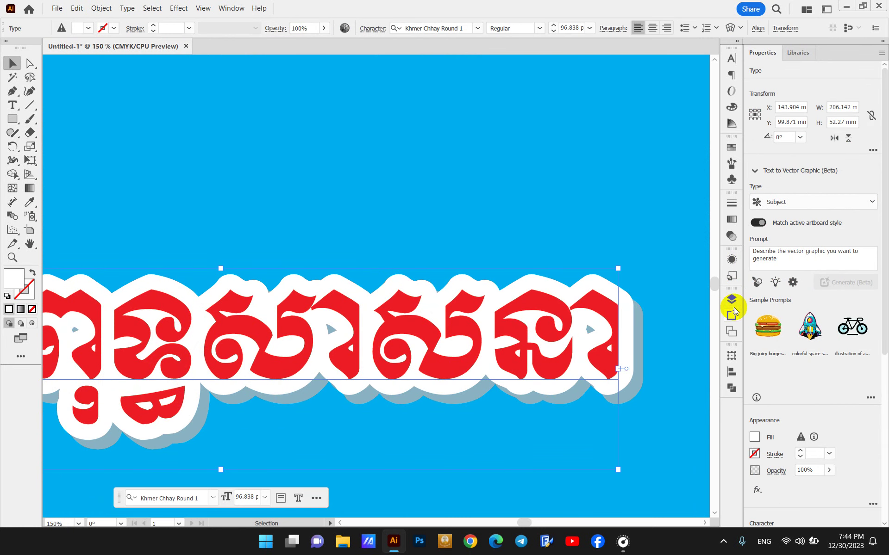
{"action": "left_click", "coordinate": [732, 259]}
{"action": "left_click", "coordinate": [642, 320]}
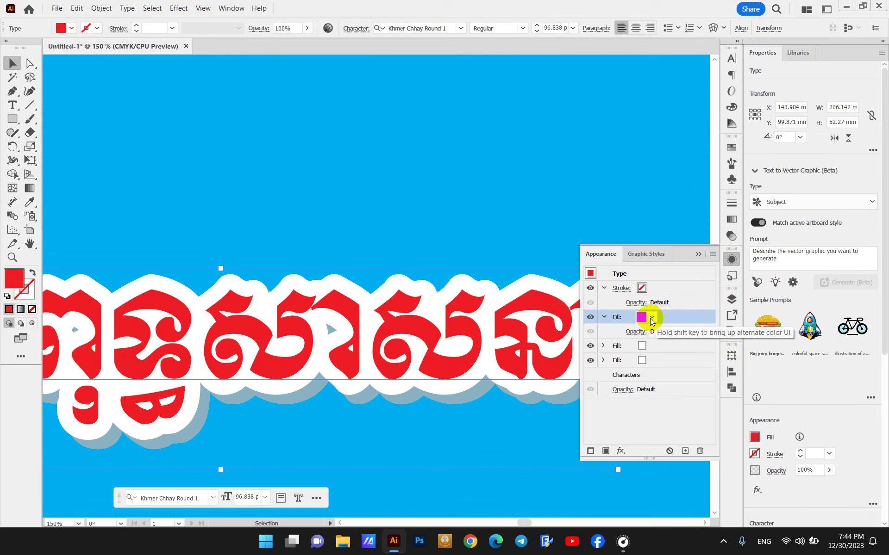
{"action": "left_click", "coordinate": [625, 448]}
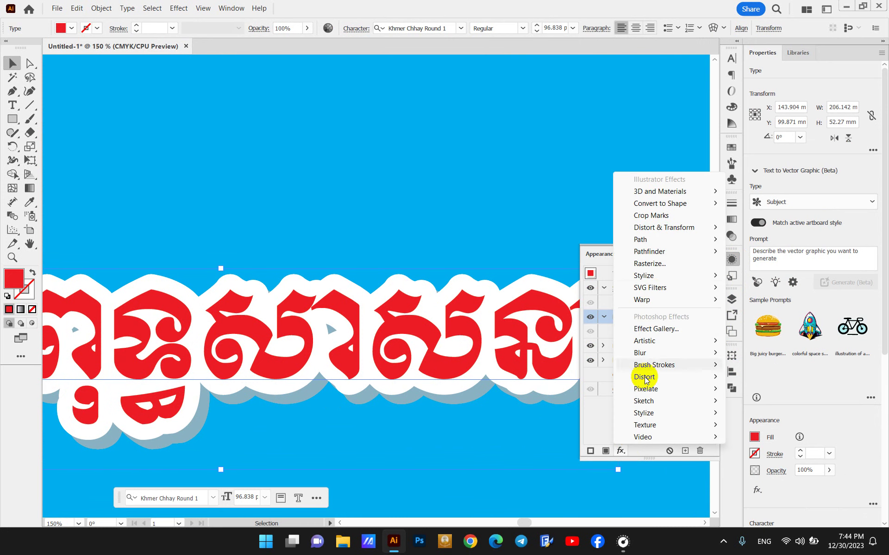
{"action": "mouse_move", "coordinate": [659, 254]}
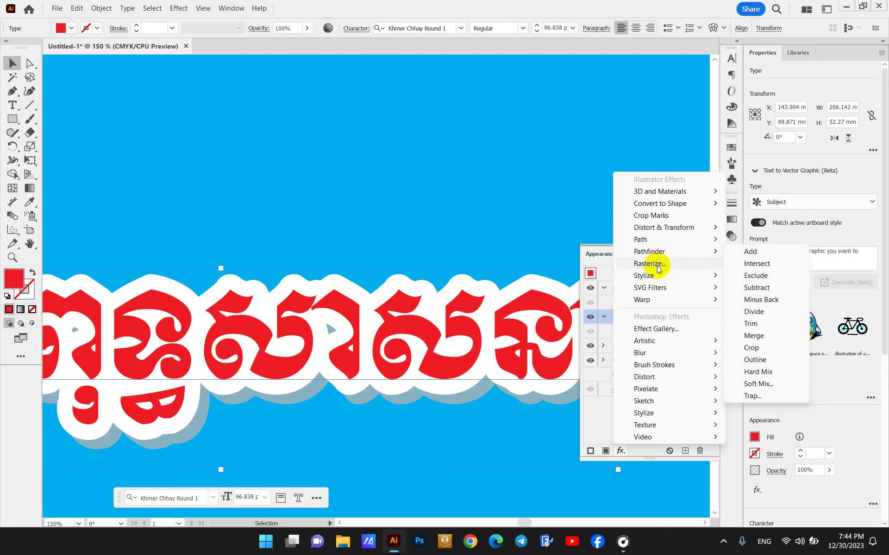
{"action": "mouse_move", "coordinate": [648, 276]}
{"action": "left_click", "coordinate": [767, 277]}
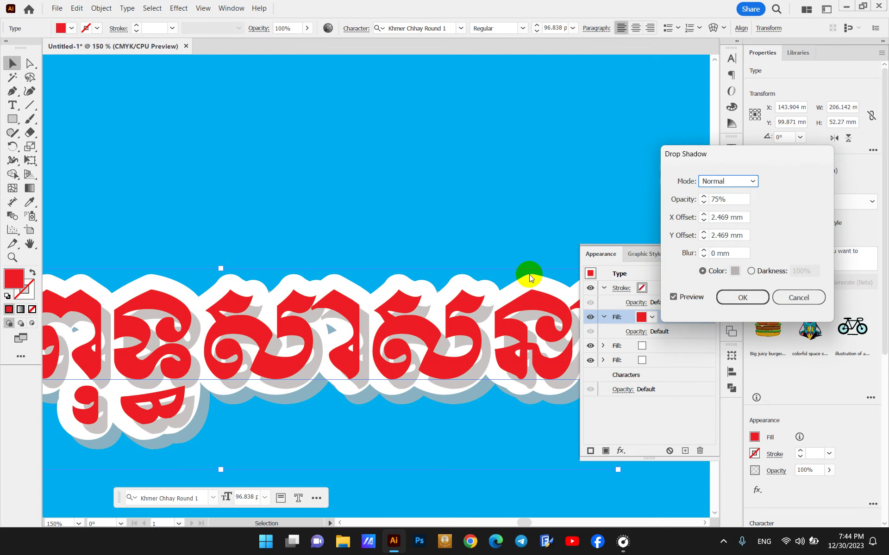
{"action": "left_click", "coordinate": [705, 184]}
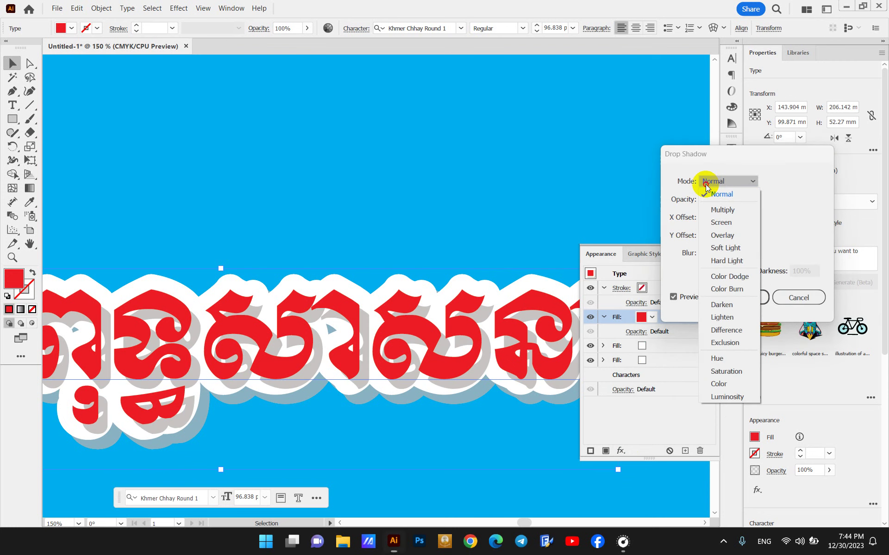
{"action": "left_click", "coordinate": [715, 210]}
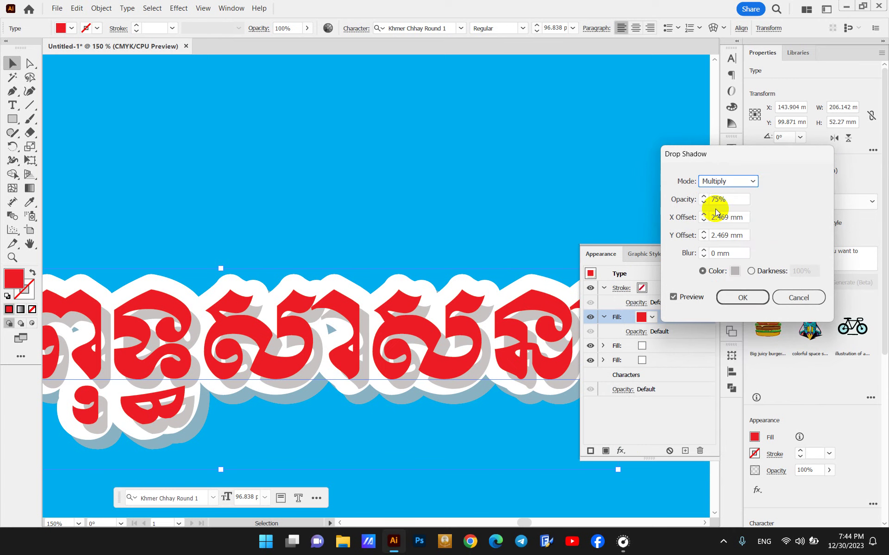
Set the red fill's shadow colour to grey 8E8D8D and its blur to 1 mm.
{"action": "left_click", "coordinate": [737, 273]}
{"action": "left_click", "coordinate": [583, 261]}
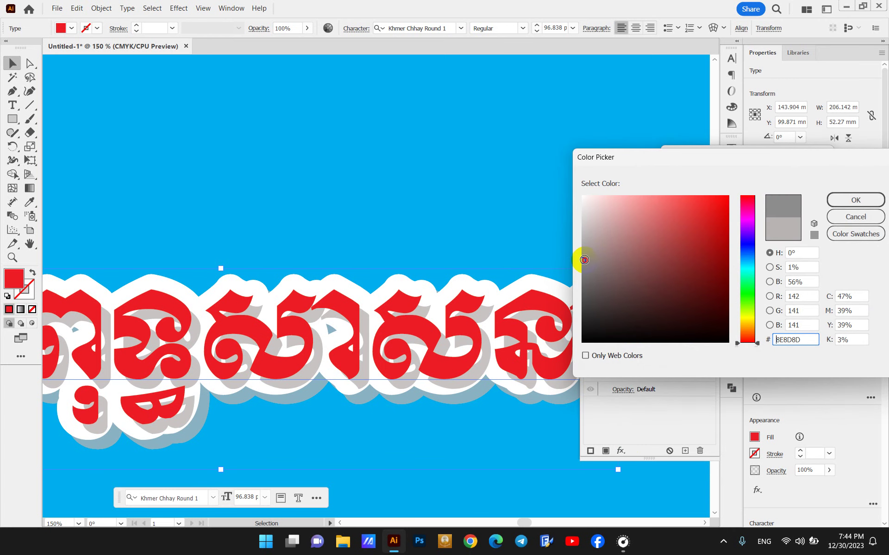
{"action": "left_click", "coordinate": [854, 200]}
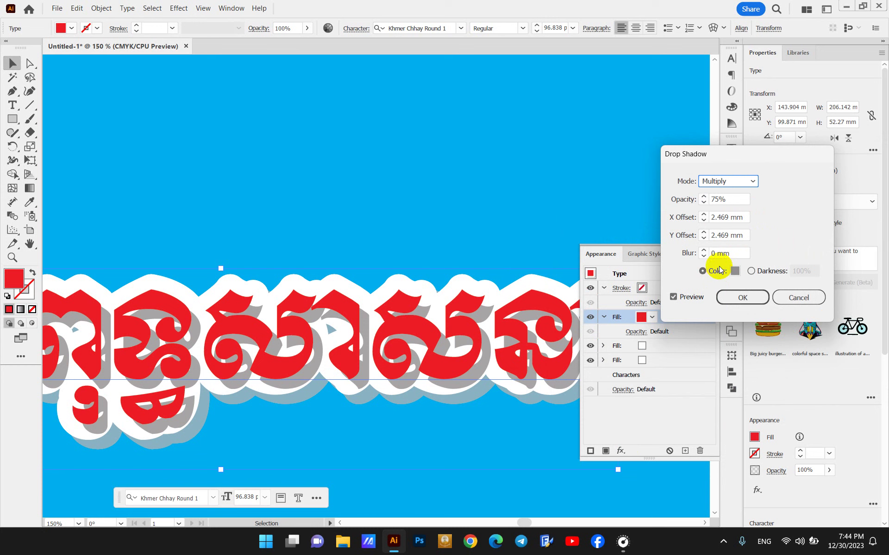
{"action": "left_click", "coordinate": [704, 250]}
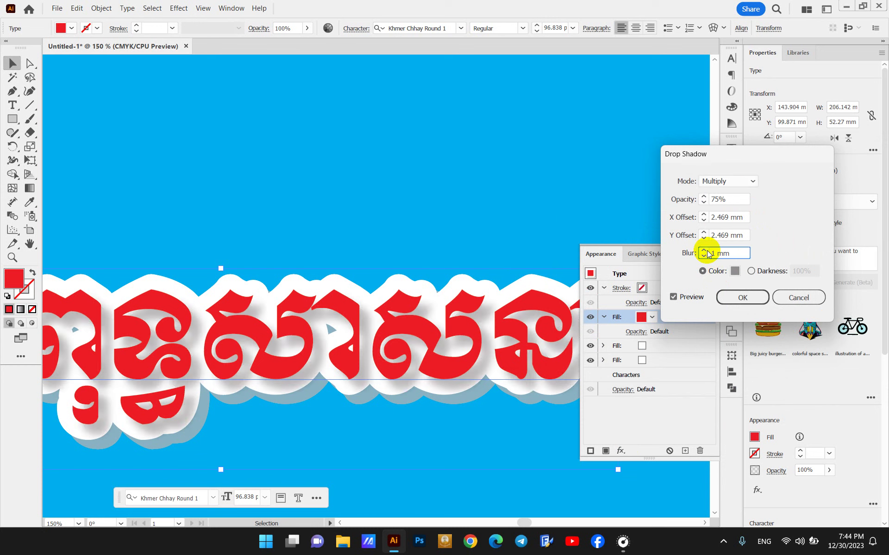
Set the red fill's shadow offsets to 1 mm in X and 0 mm in Y.
{"action": "left_click", "coordinate": [704, 240]}
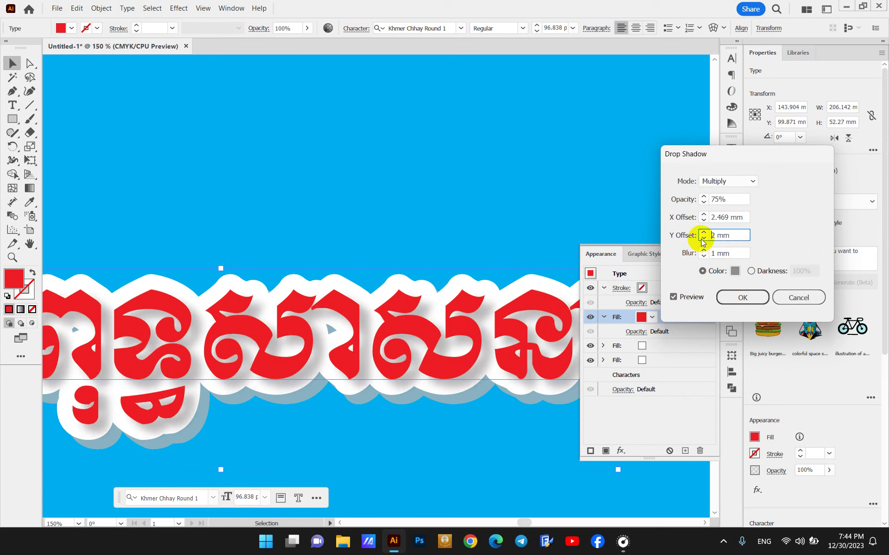
{"action": "left_click", "coordinate": [704, 239]}
{"action": "left_click", "coordinate": [703, 239]}
{"action": "left_click", "coordinate": [704, 217]}
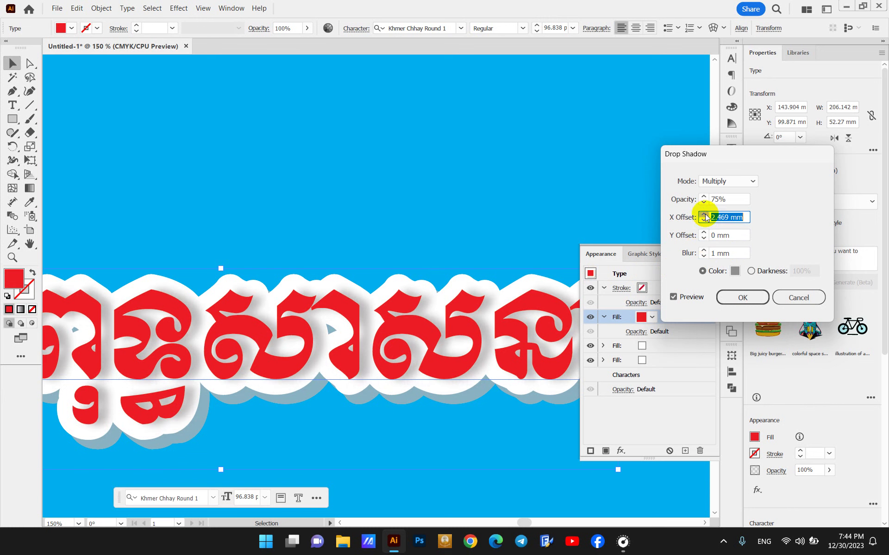
{"action": "left_click", "coordinate": [704, 214]}
{"action": "left_click", "coordinate": [704, 215]}
{"action": "left_click", "coordinate": [704, 222]}
{"action": "left_click", "coordinate": [704, 222]}
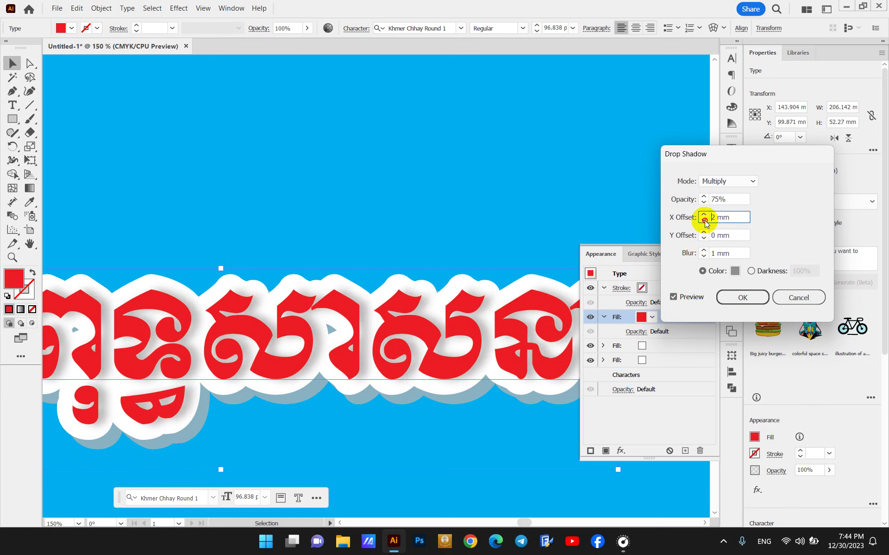
{"action": "left_click", "coordinate": [704, 222]}
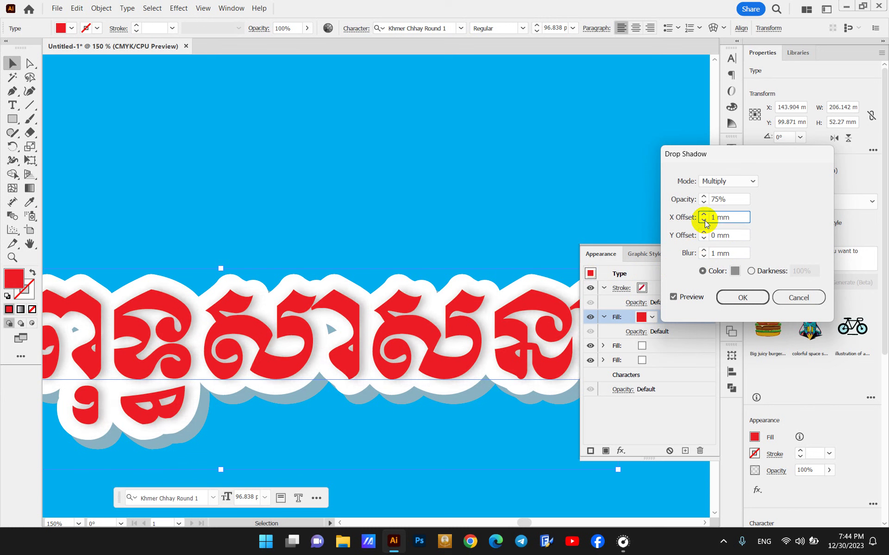
Try the darker grey 4F4D4D as the red fill's shadow colour.
{"action": "left_click", "coordinate": [735, 273]}
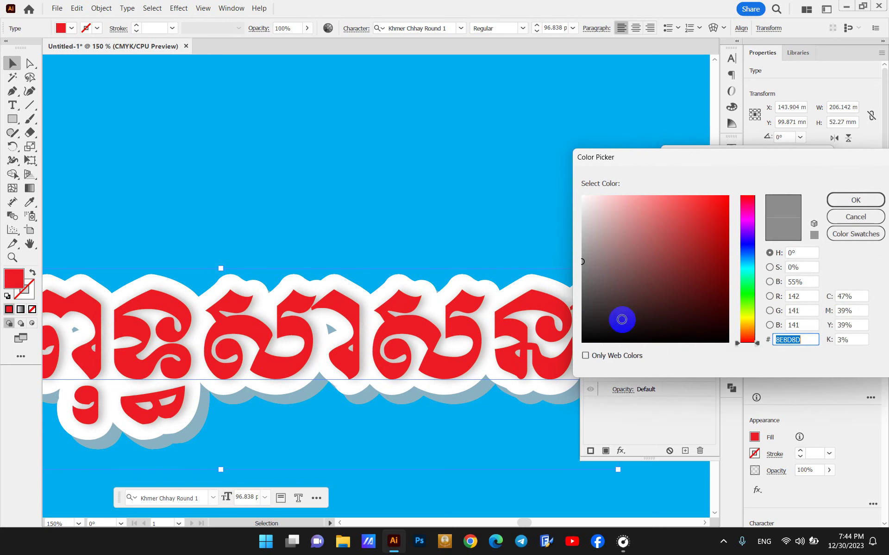
{"action": "left_click", "coordinate": [584, 296]}
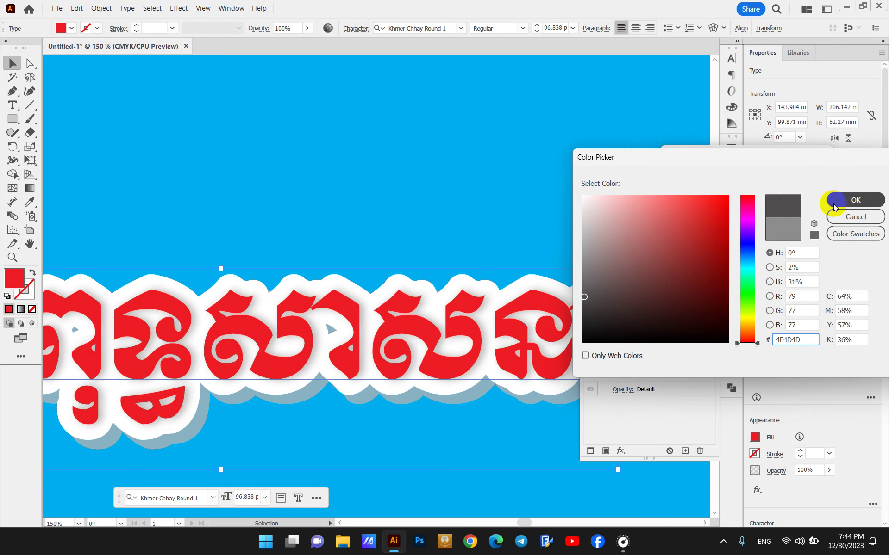
{"action": "left_click", "coordinate": [855, 200]}
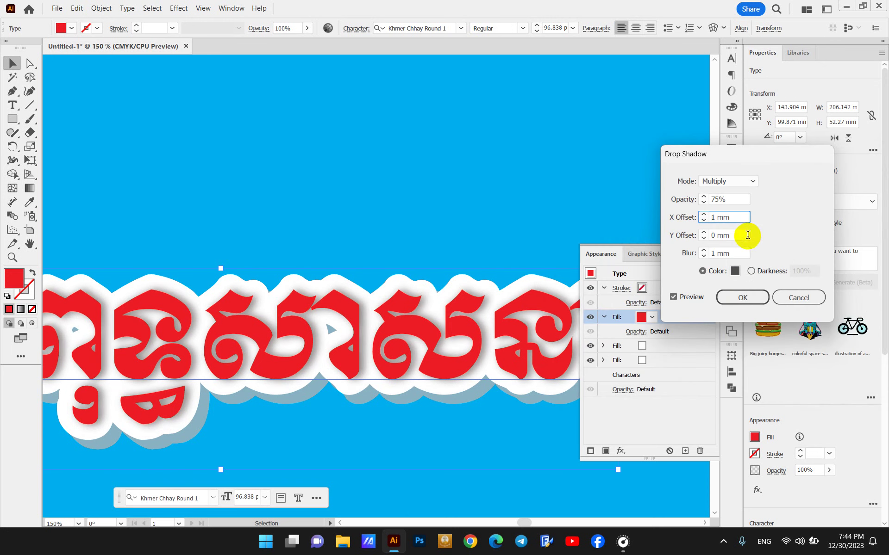
Lighten the red fill's shadow colour to a medium grey and apply the Drop Shadow effect.
{"action": "left_click", "coordinate": [734, 271]}
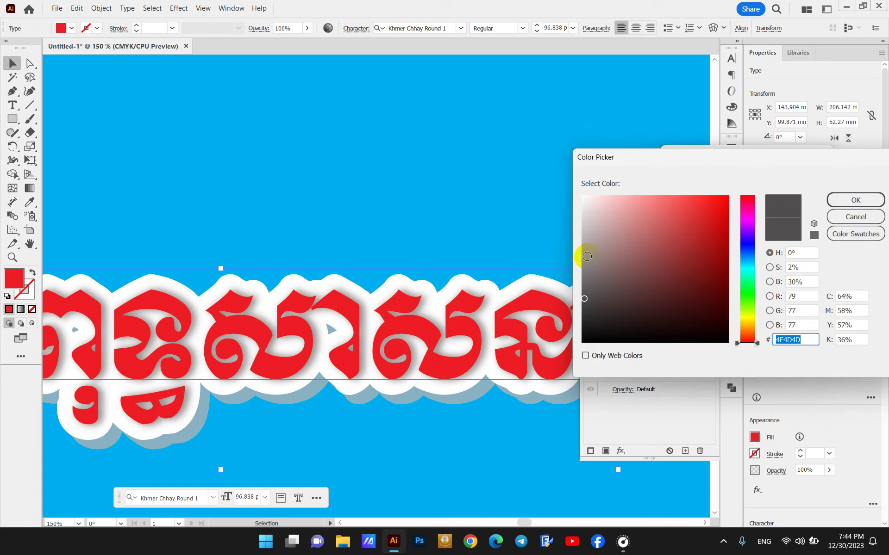
{"action": "left_click", "coordinate": [587, 256]}
{"action": "left_click", "coordinate": [855, 200]}
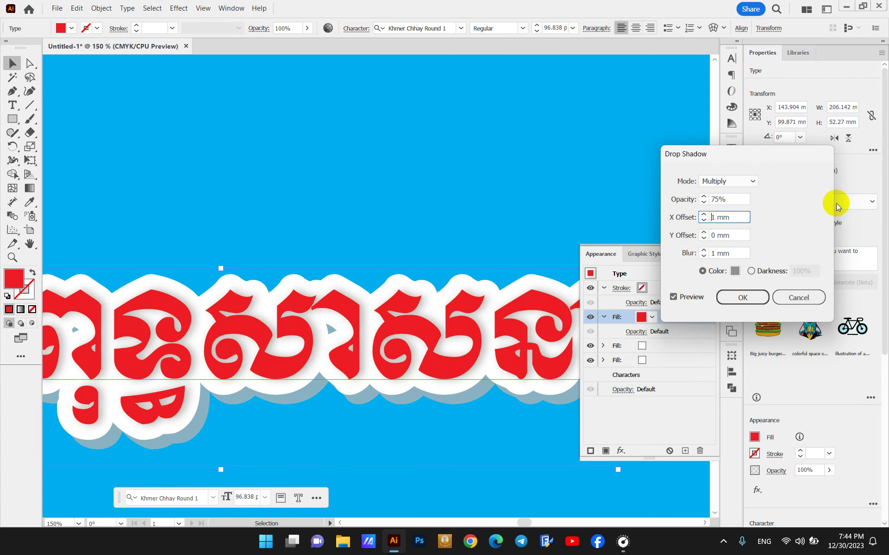
{"action": "left_click", "coordinate": [737, 296]}
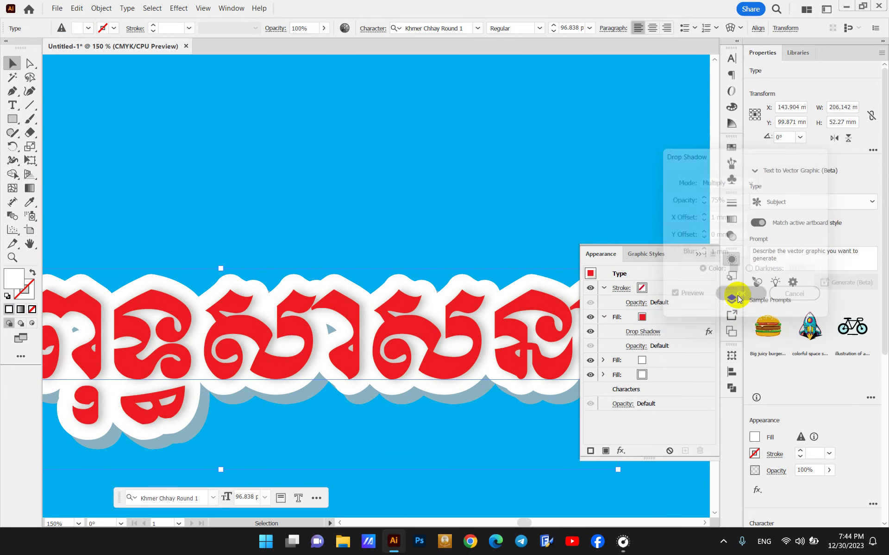
{"action": "left_click", "coordinate": [732, 260]}
Deselect the text and compare the finished Khmer lettering on the blue artboard with the reference image.
{"action": "scroll", "coordinate": [511, 237], "scroll_direction": "down", "scroll_amount": 4}
{"action": "left_click", "coordinate": [656, 277]}
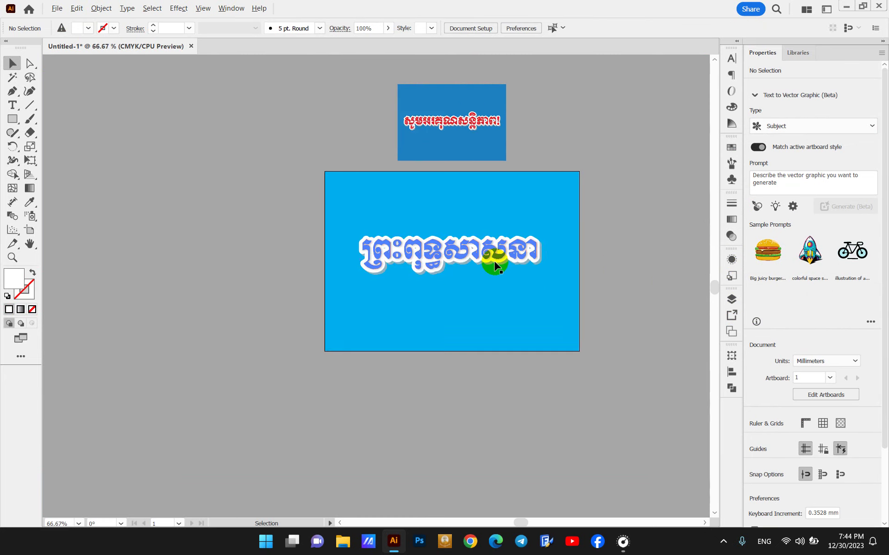
{"action": "scroll", "coordinate": [495, 266], "scroll_direction": "up", "scroll_amount": 4}
{"action": "scroll", "coordinate": [412, 339], "scroll_direction": "down", "scroll_amount": 3}
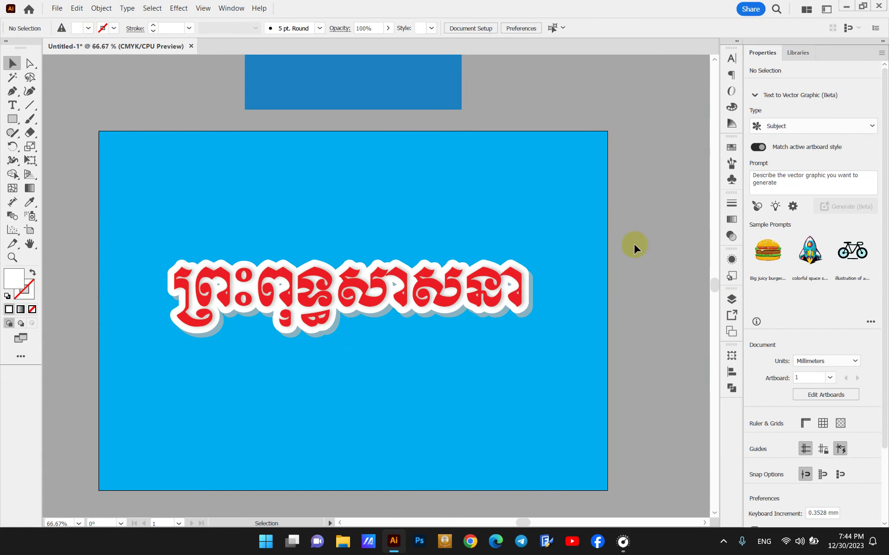
{"action": "scroll", "coordinate": [488, 210], "scroll_direction": "down", "scroll_amount": 1}
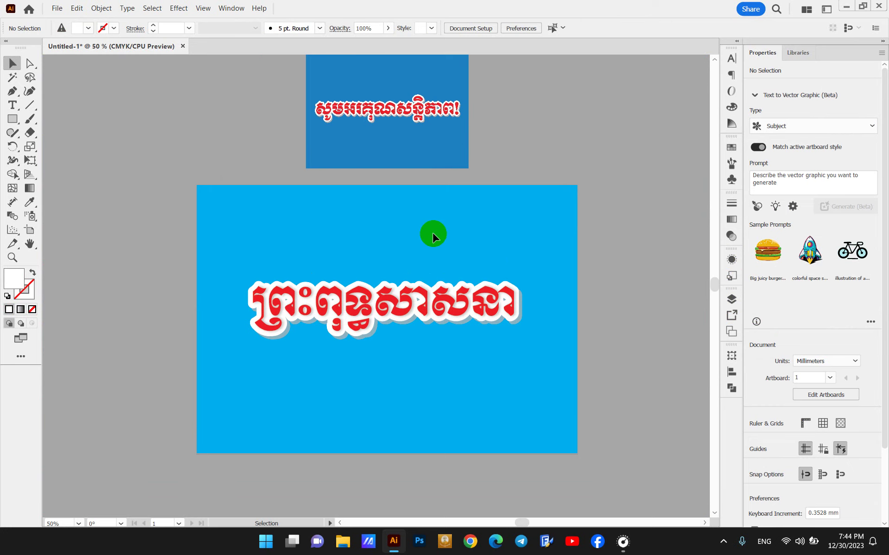
{"action": "scroll", "coordinate": [431, 232], "scroll_direction": "up", "scroll_amount": 1}
{"action": "scroll", "coordinate": [431, 229], "scroll_direction": "down", "scroll_amount": 1}
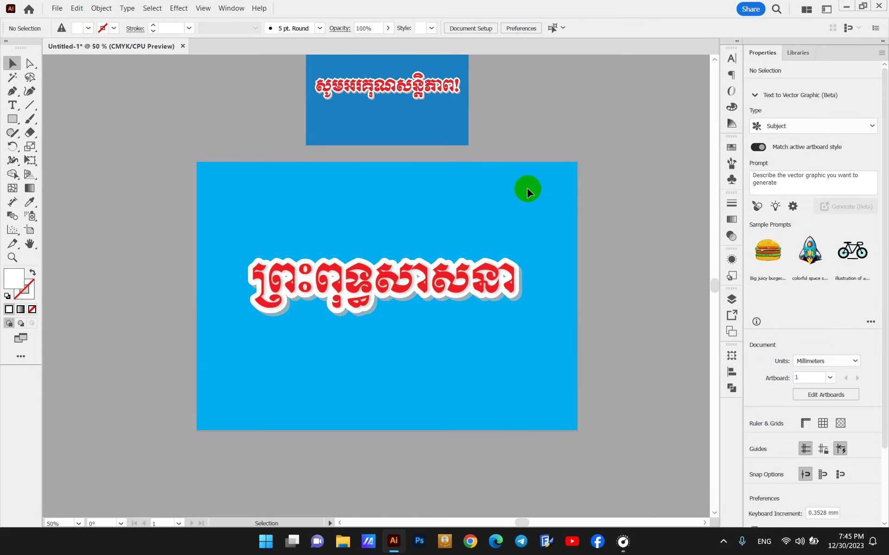